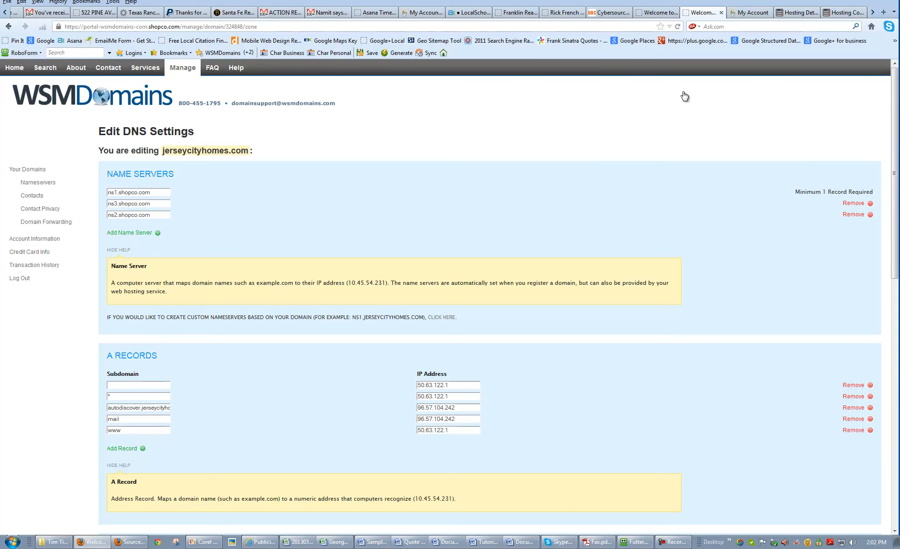
# Switch to the GoDaddy account, launch the 15southplaza.com web hosting control panel, and open its hosted domains list
pyautogui.click(750, 13)
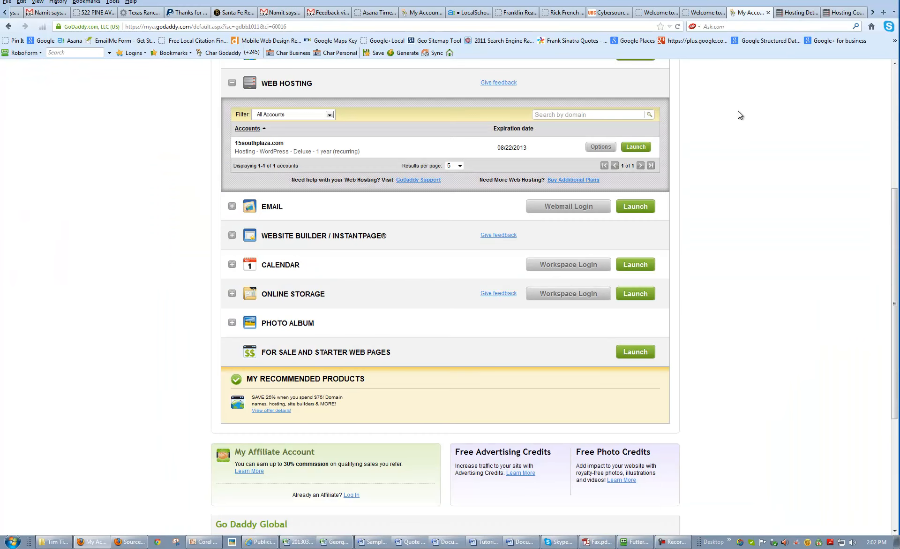
pyautogui.scroll(5, 740, 127)
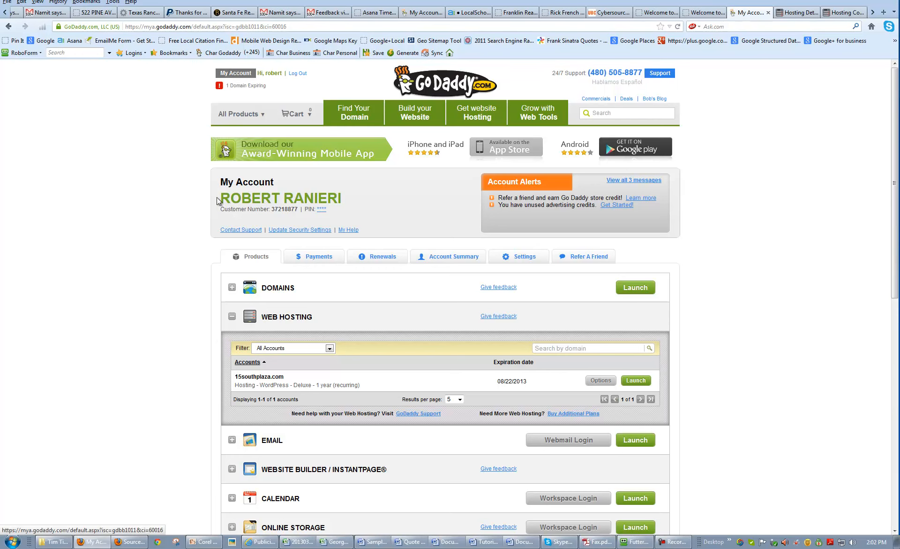
pyautogui.click(232, 316)
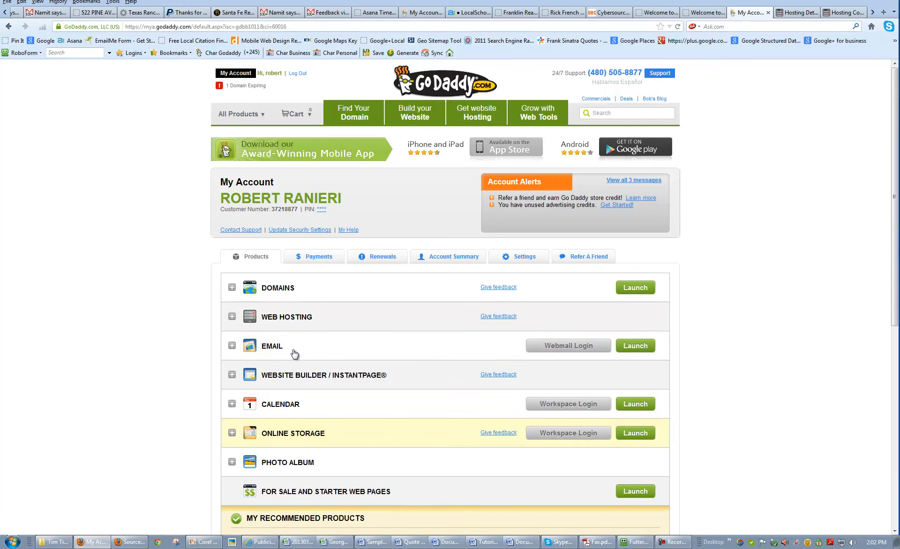
pyautogui.click(232, 317)
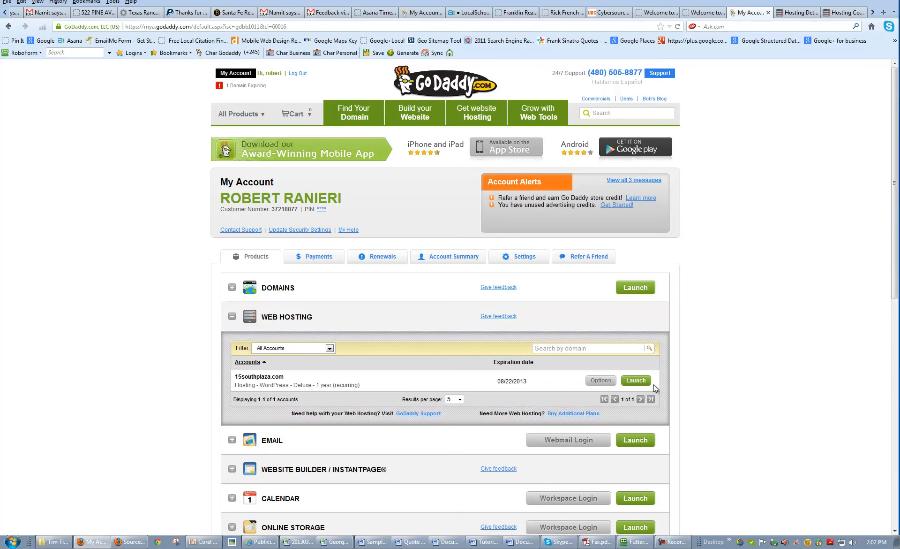
pyautogui.click(636, 380)
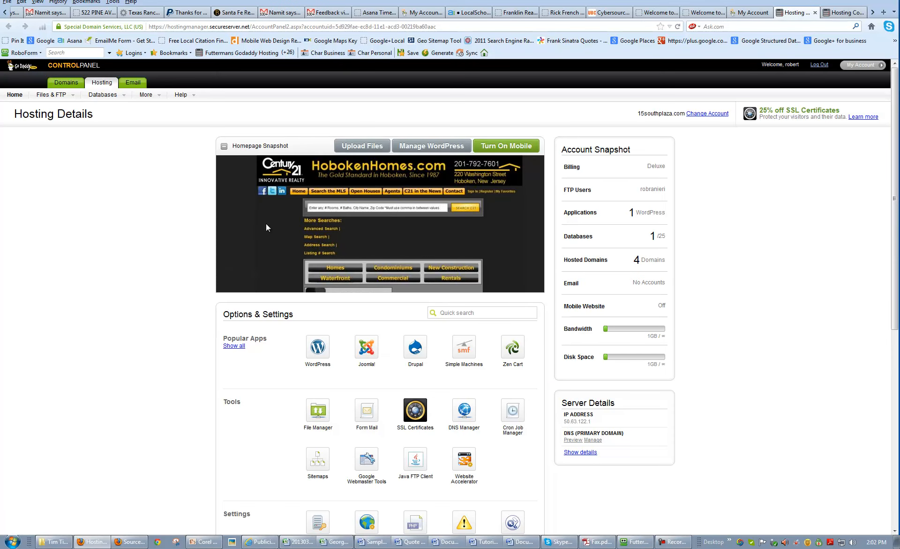
pyautogui.click(595, 259)
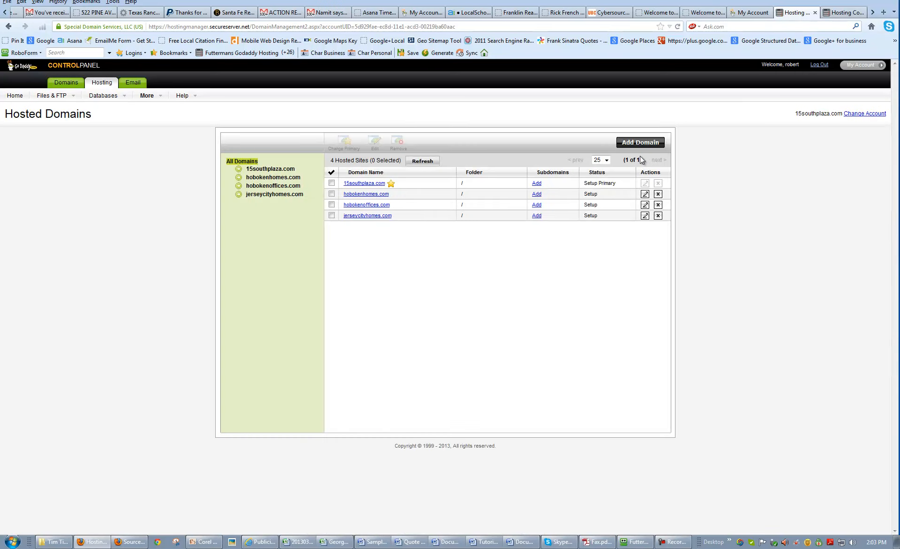
# Examine the form for adding a hosted domain and its destination folder choices, and close it without adding anything
pyautogui.click(640, 143)
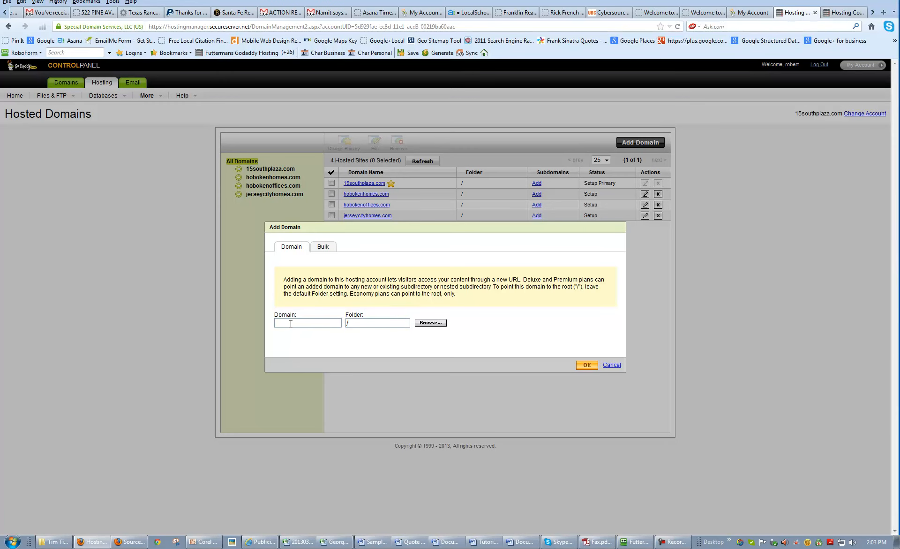
pyautogui.click(347, 322)
pyautogui.click(428, 323)
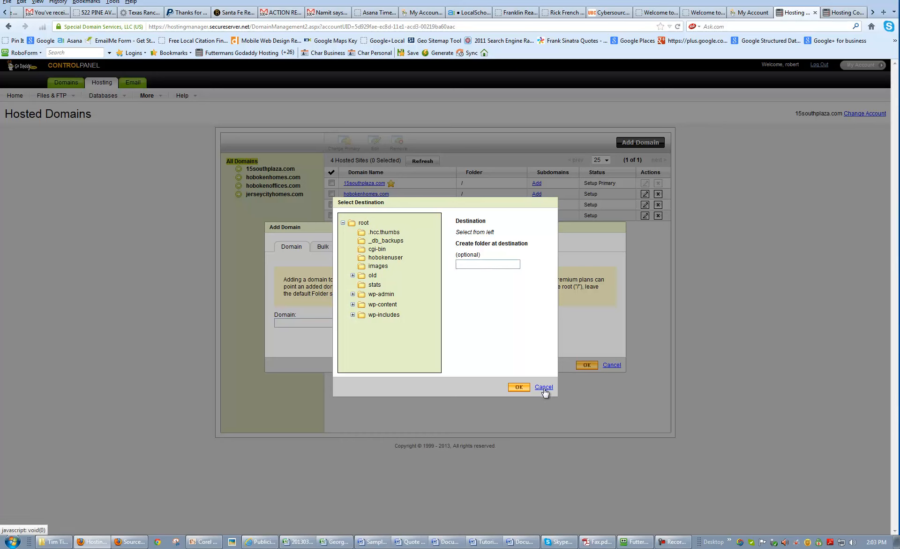
pyautogui.click(616, 369)
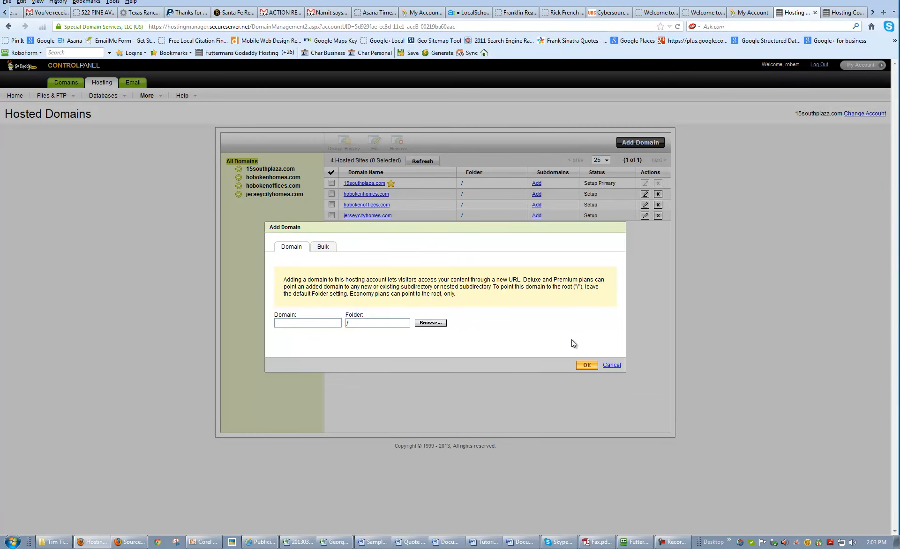
pyautogui.click(618, 366)
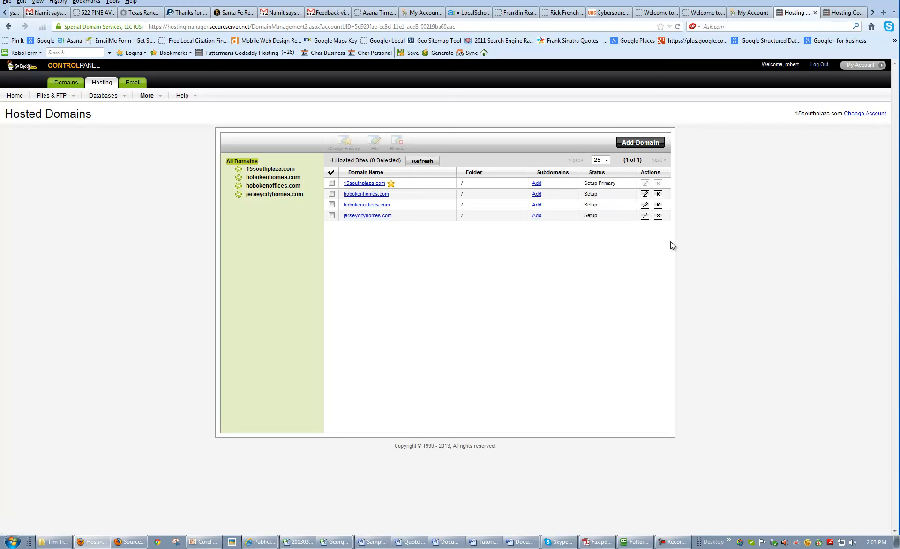
# Check jerseycityhomes.com in the WSMDomains DNS settings and in GoDaddy's hosted domains, including its subdomain list
pyautogui.click(699, 13)
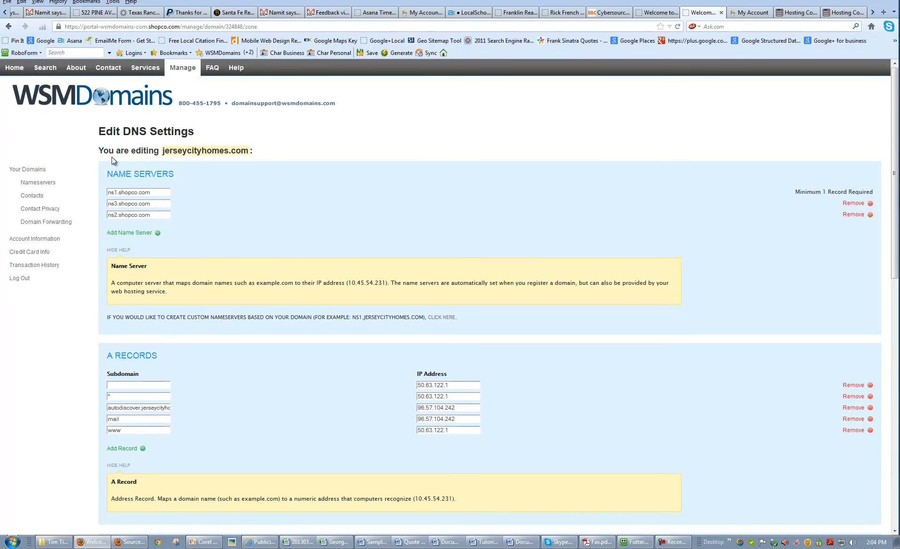
pyautogui.click(795, 15)
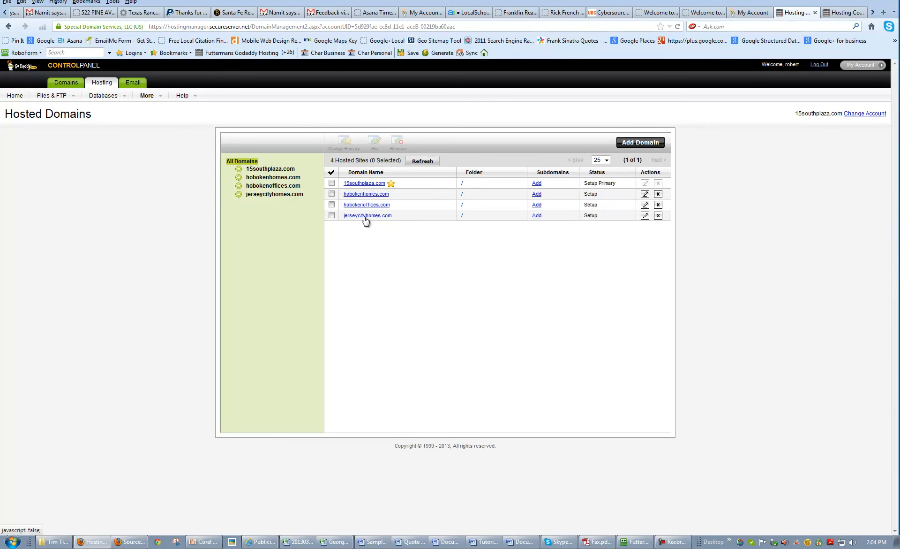
pyautogui.click(161, 96)
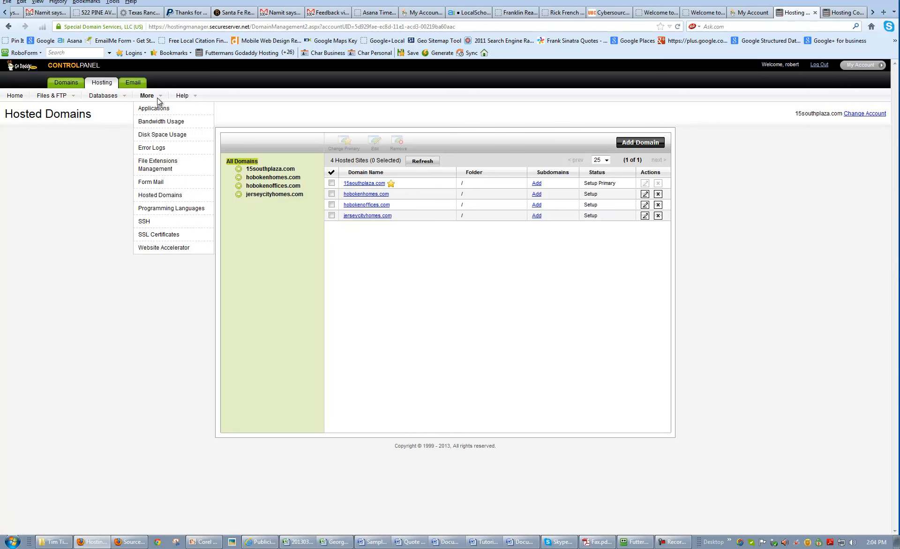
pyautogui.click(154, 198)
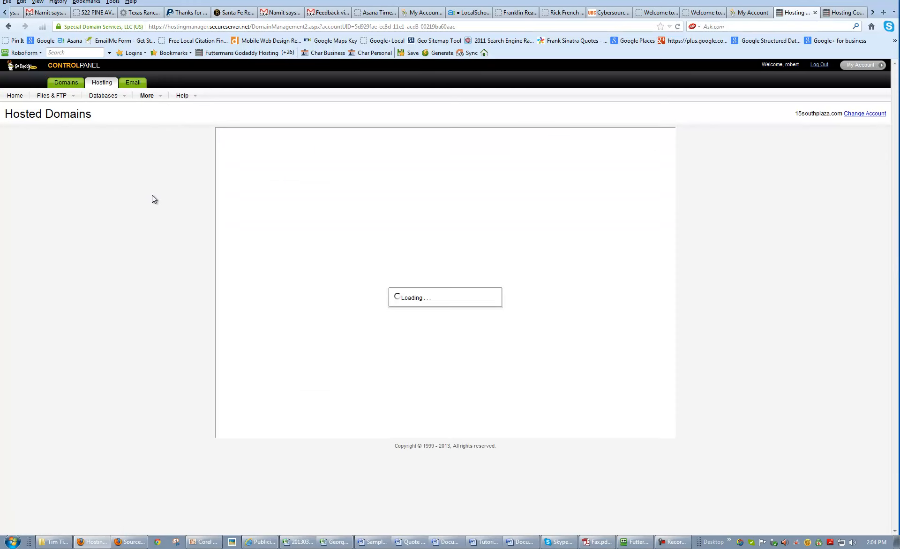
pyautogui.click(156, 98)
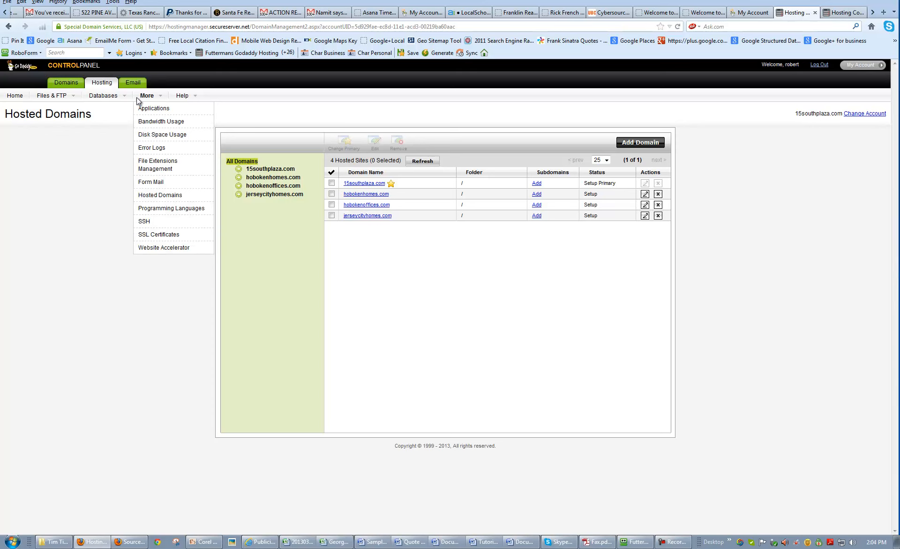
pyautogui.click(175, 96)
pyautogui.moveTo(153, 99)
pyautogui.click(376, 216)
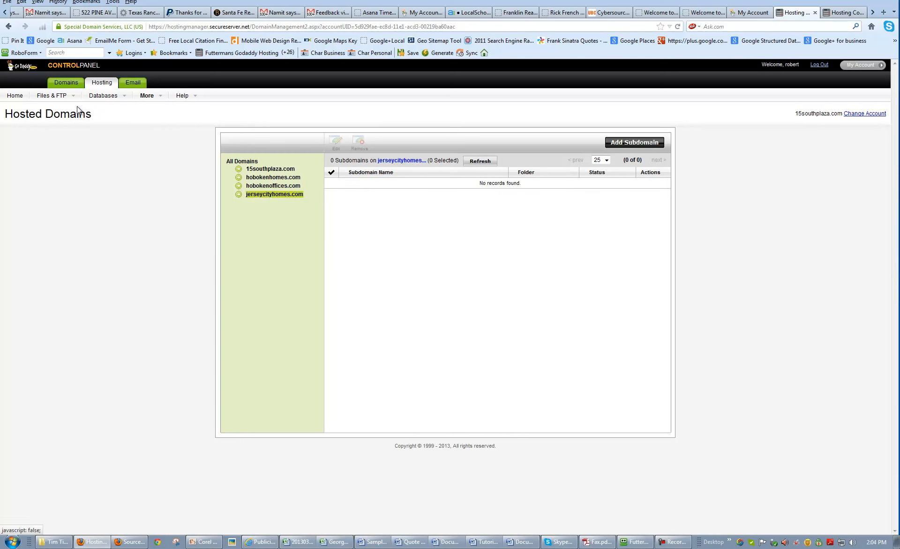
# Return to the hosting overview and open the DNS Manager's zone file editor for 15southplaza.com
pyautogui.click(22, 96)
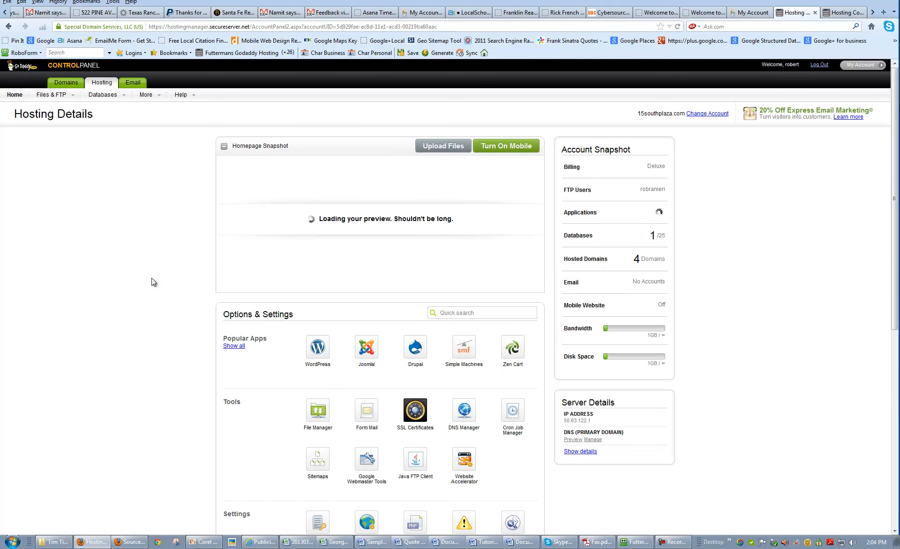
pyautogui.click(463, 412)
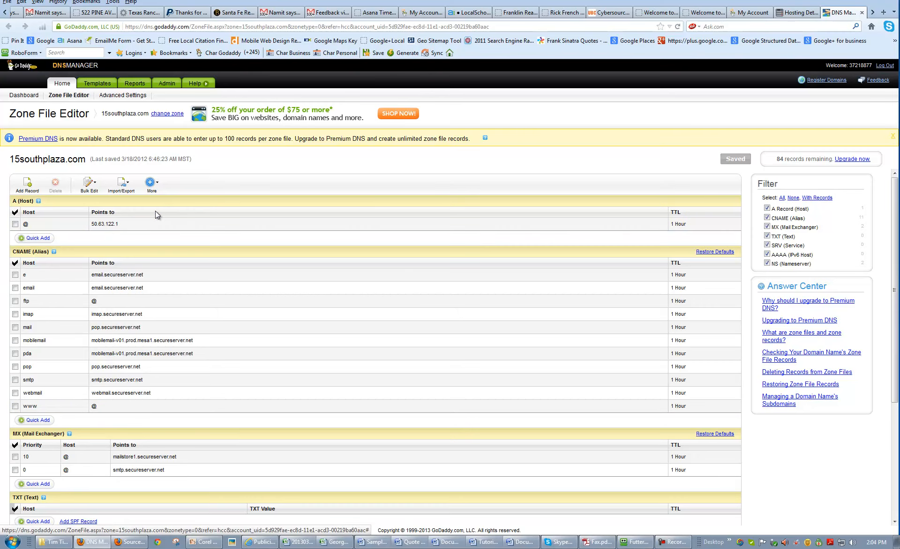
pyautogui.scroll(-3, 116, 232)
pyautogui.scroll(2, 130, 246)
pyautogui.scroll(2, 131, 246)
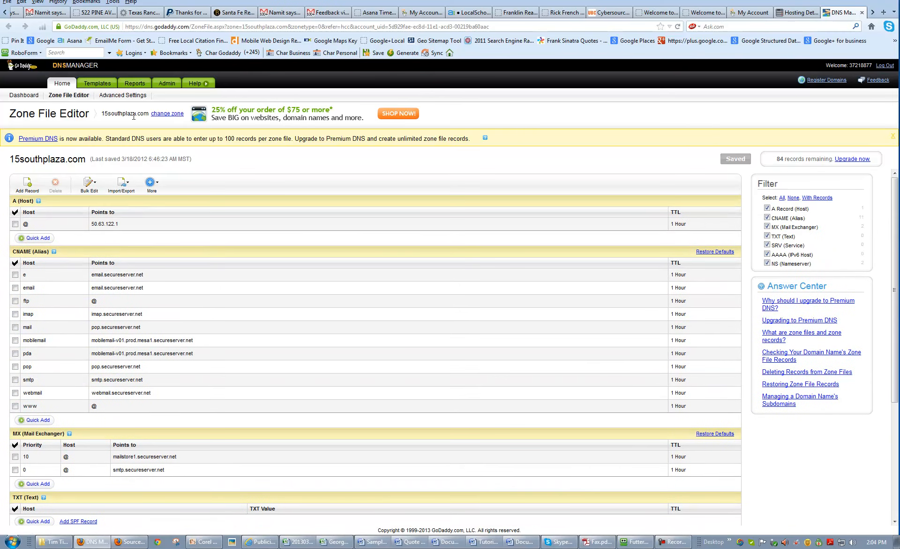
# Change the zone file to jerseycityhomes.com and highlight the first nameserver in its NS records
pyautogui.click(162, 114)
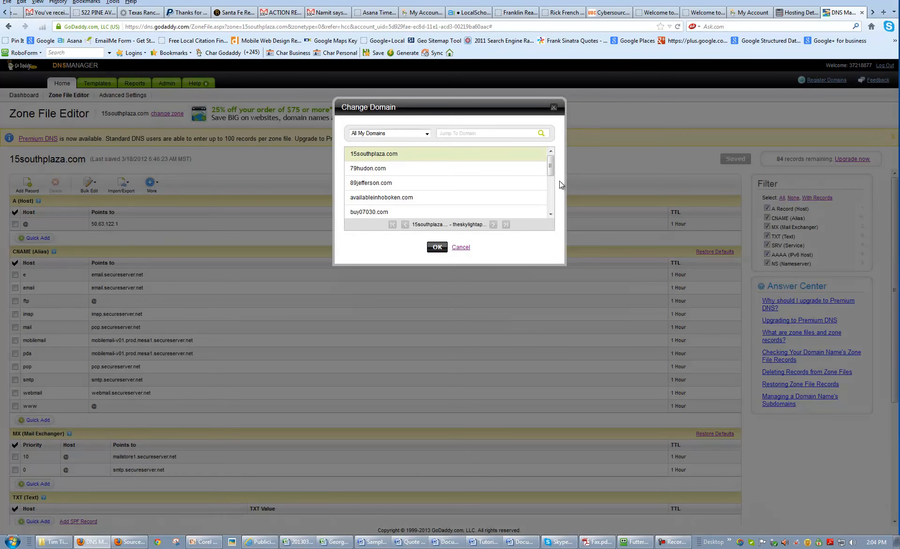
pyautogui.scroll(-3, 554, 188)
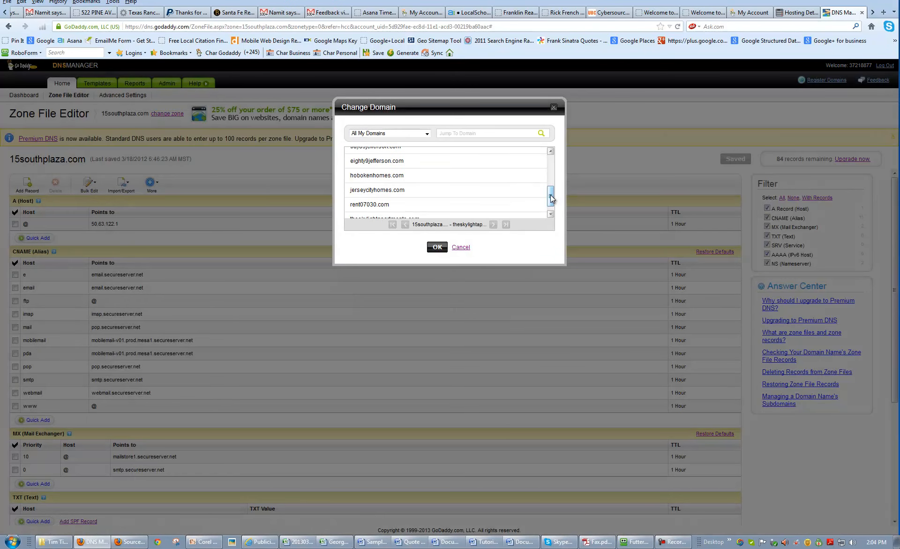
pyautogui.click(371, 187)
pyautogui.click(431, 246)
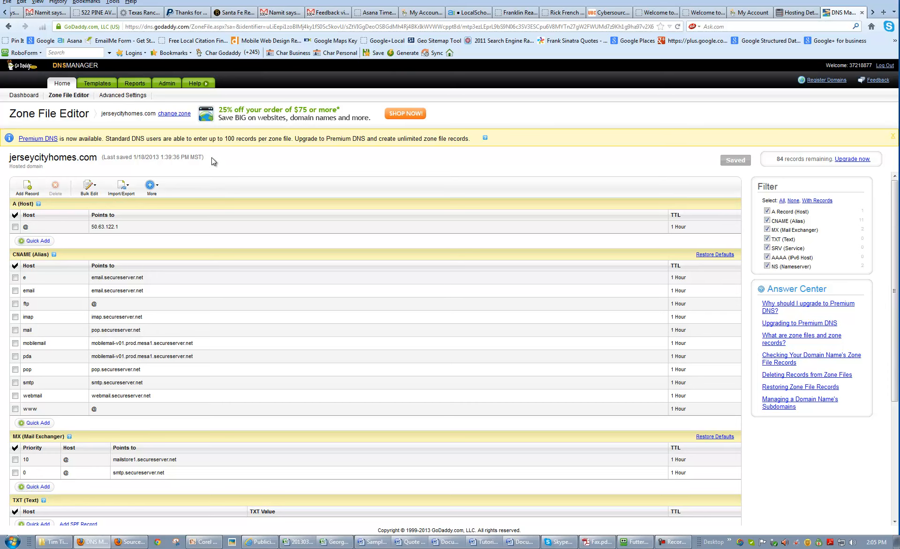
pyautogui.scroll(-7, 196, 246)
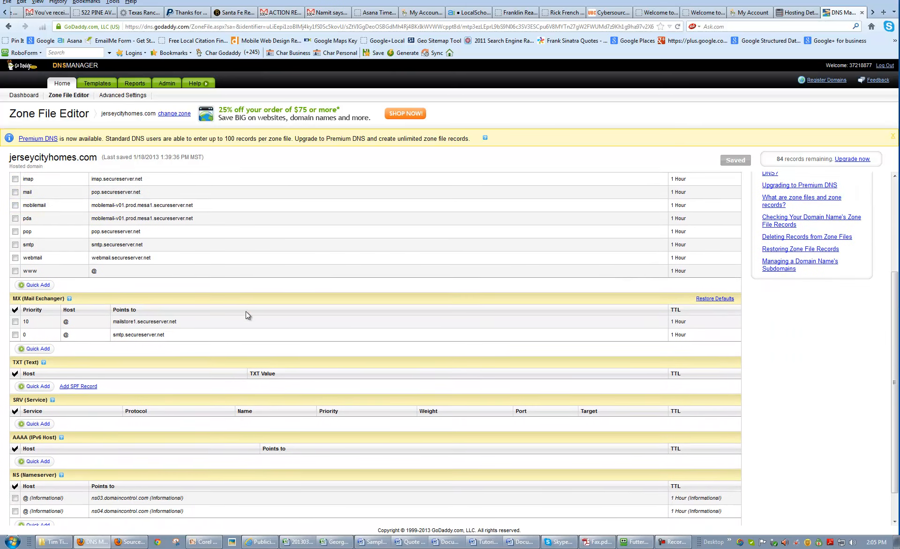
pyautogui.moveTo(149, 462); pyautogui.dragTo(93, 464)
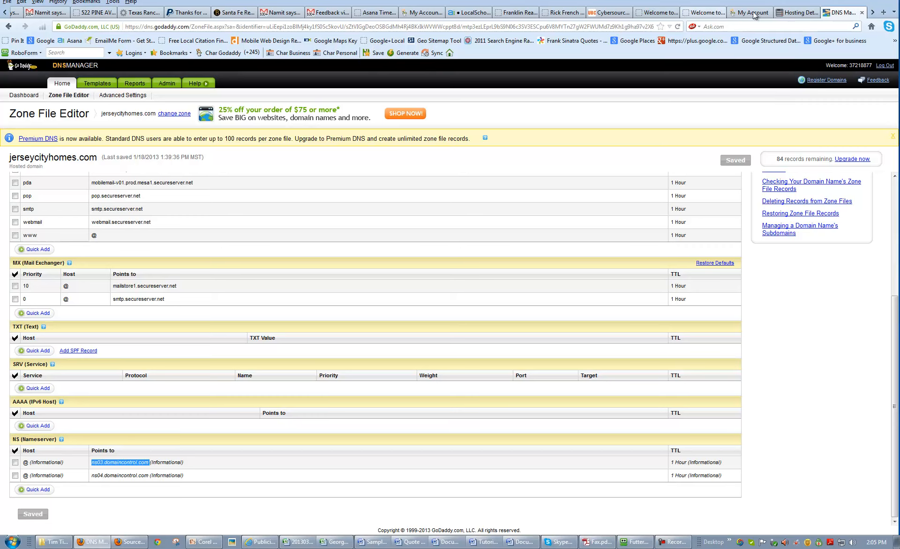
# Preview the primary domain's nameservers and A record from the hosting account's server details, and close the preview
pyautogui.click(800, 14)
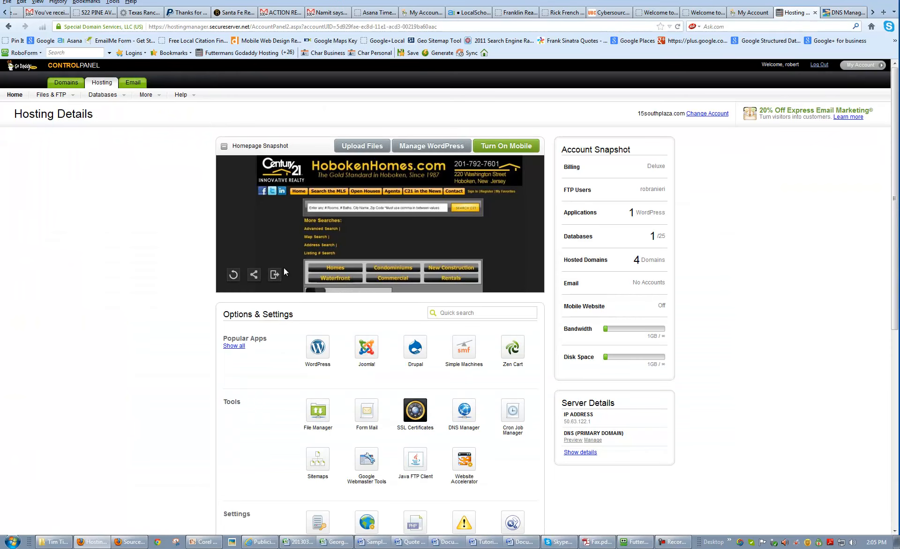
pyautogui.click(571, 440)
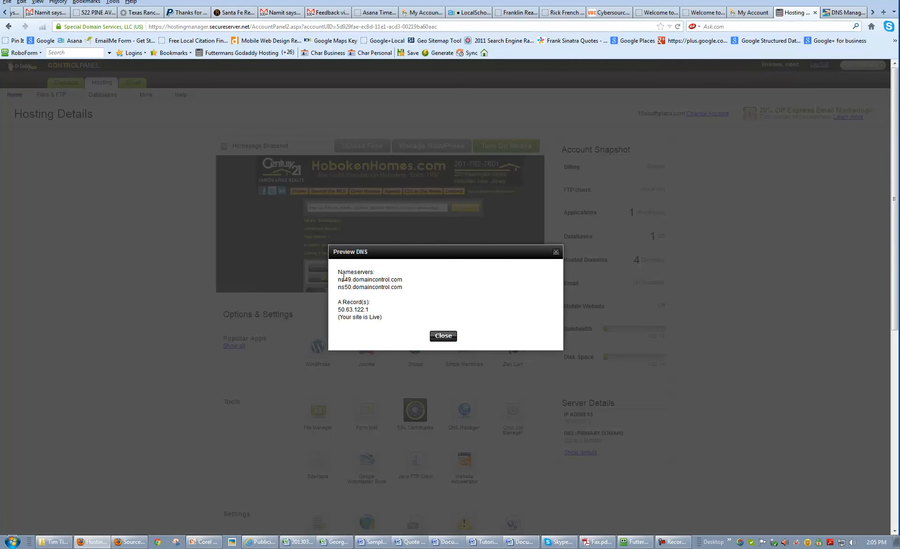
pyautogui.tripleClick(374, 284)
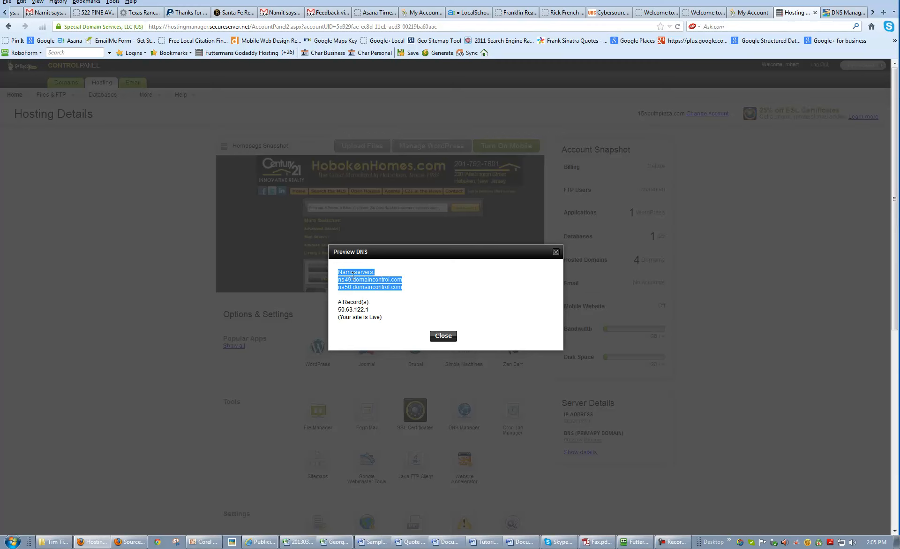
pyautogui.click(374, 283)
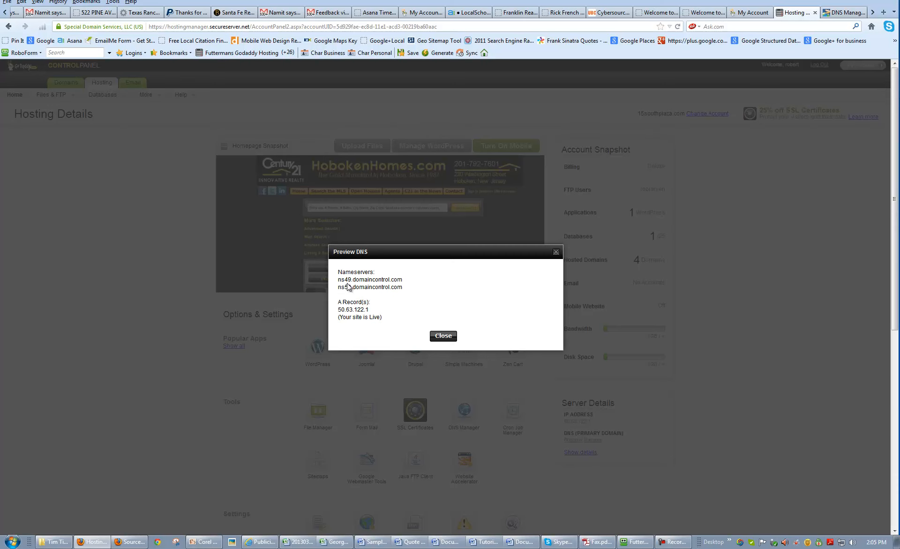
pyautogui.click(442, 336)
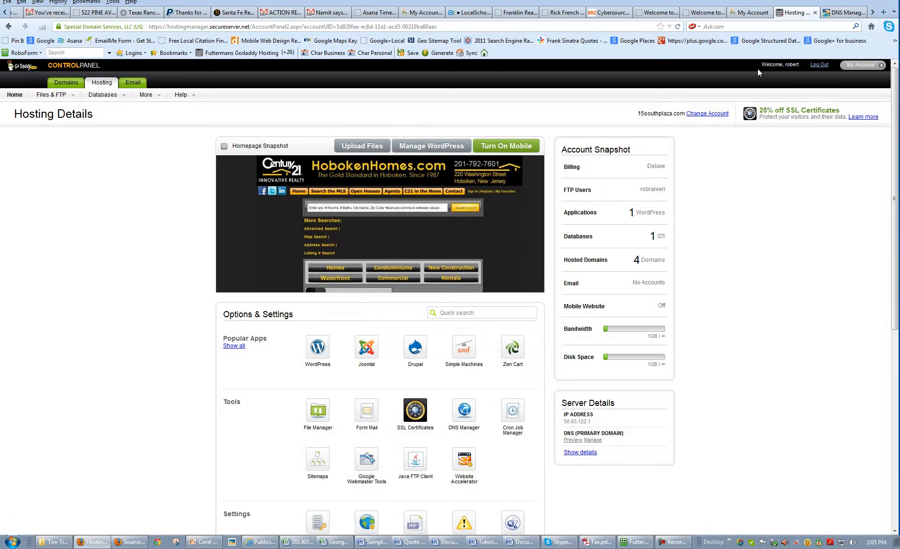
# Copy the nameserver ns03.domaincontrol.com from the NS records of the jerseycityhomes.com zone file
pyautogui.click(848, 18)
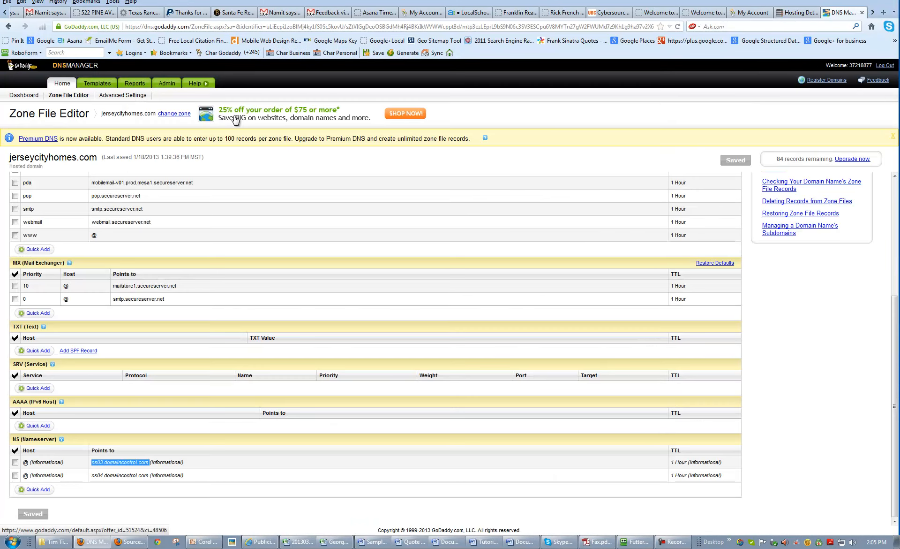
pyautogui.rightClick(105, 460)
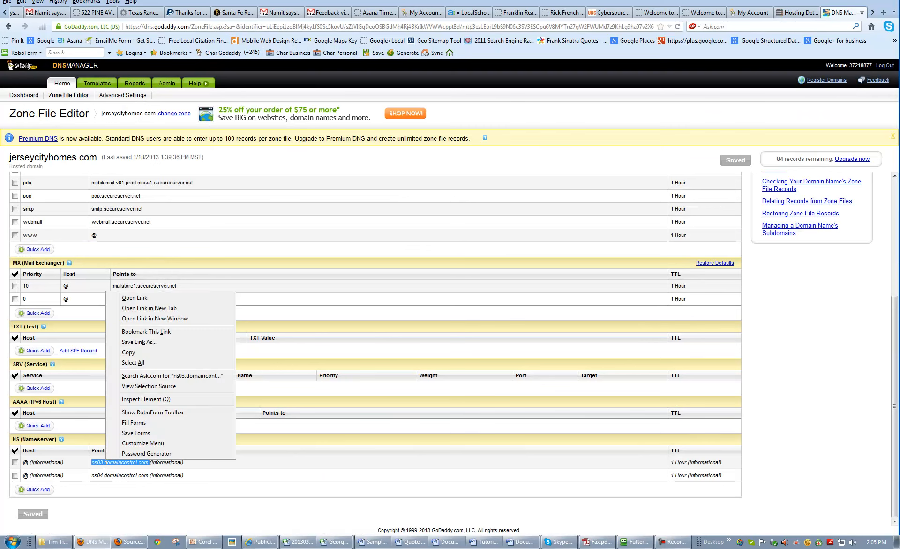
pyautogui.click(148, 471)
pyautogui.doubleClick(147, 462)
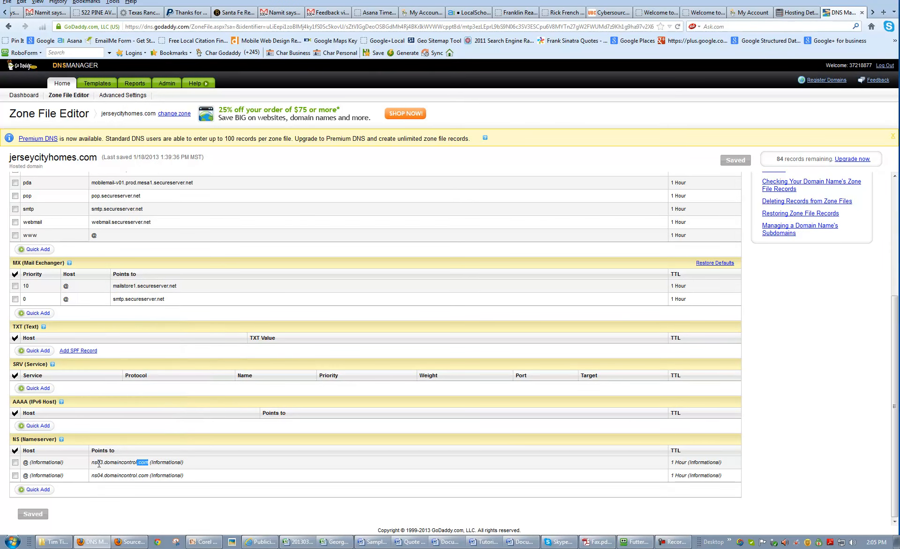
pyautogui.keyDown('shift'); pyautogui.click(93, 465); pyautogui.keyUp('shift')
pyautogui.rightClick(94, 464)
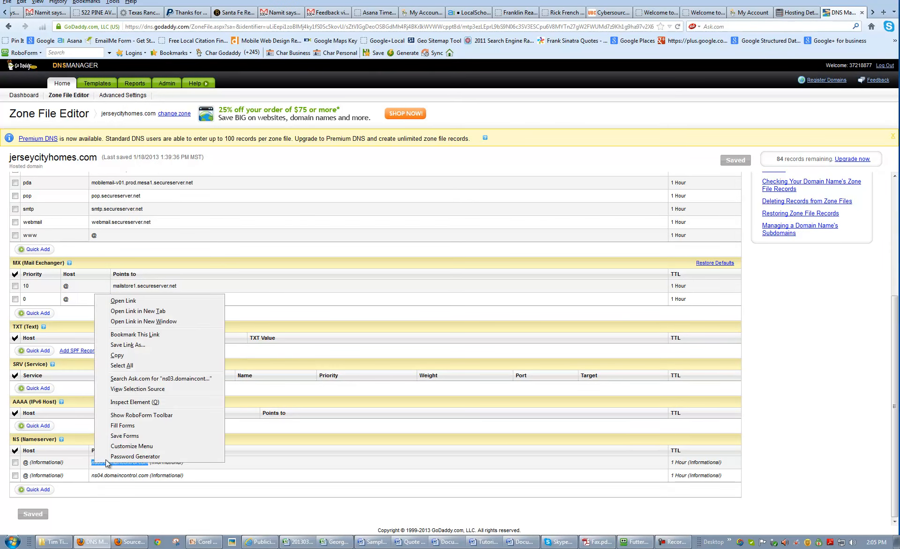
pyautogui.click(133, 358)
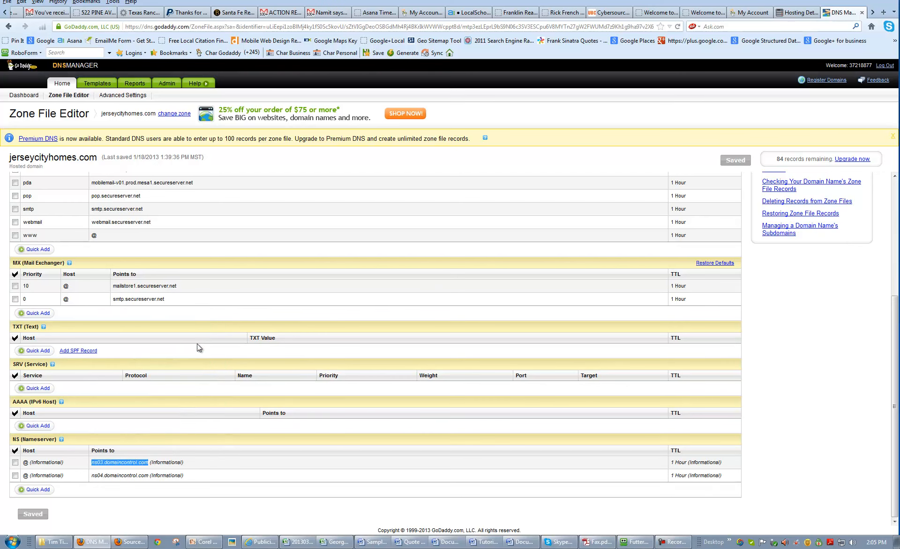
# Replace the first name server in the WSMDomains DNS settings for jerseycityhomes.com with ns03.domaincontrol.com
pyautogui.click(707, 12)
pyautogui.moveTo(165, 192); pyautogui.dragTo(107, 193)
pyautogui.hotkey('ctrl', 'v')
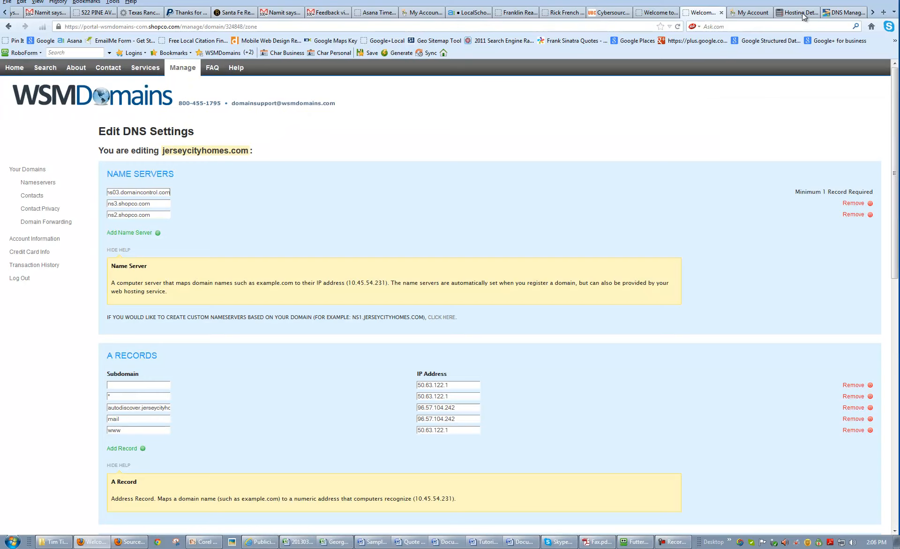
# Copy the second nameserver, ns04.domaincontrol.com, from the NS records of the GoDaddy zone file for jerseycityhomes.com
pyautogui.click(844, 12)
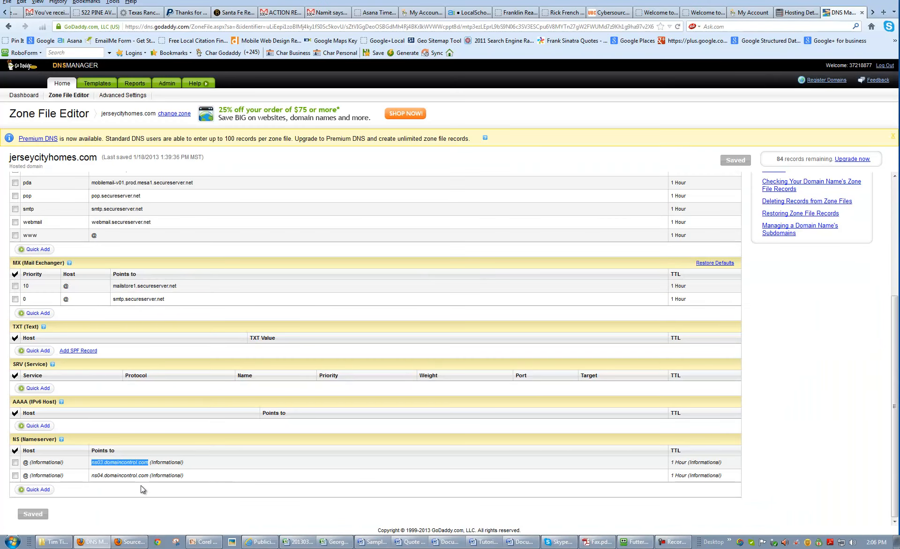
pyautogui.moveTo(149, 475); pyautogui.dragTo(91, 476)
pyautogui.rightClick(92, 476)
pyautogui.click(139, 367)
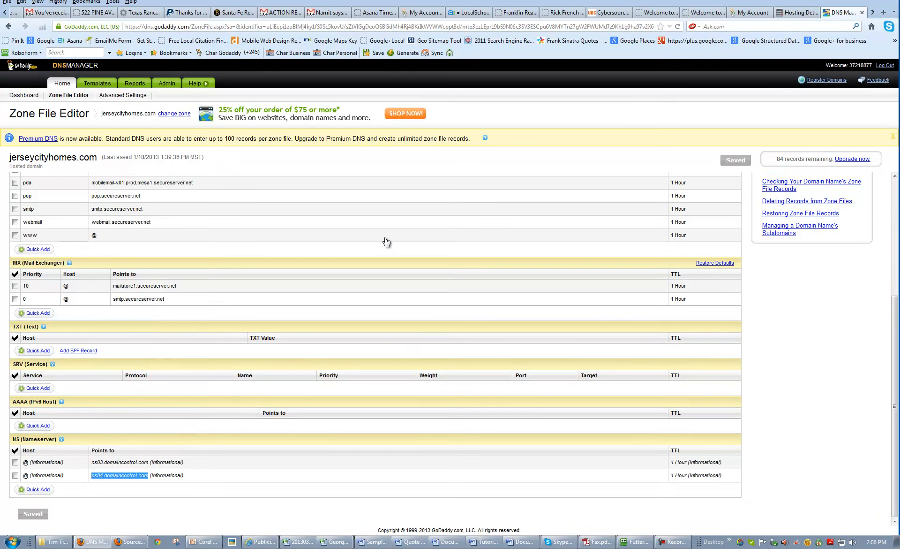
# Replace the second name server in the WSMDomains DNS settings with ns04.domaincontrol.com and remove the third name server
pyautogui.click(710, 13)
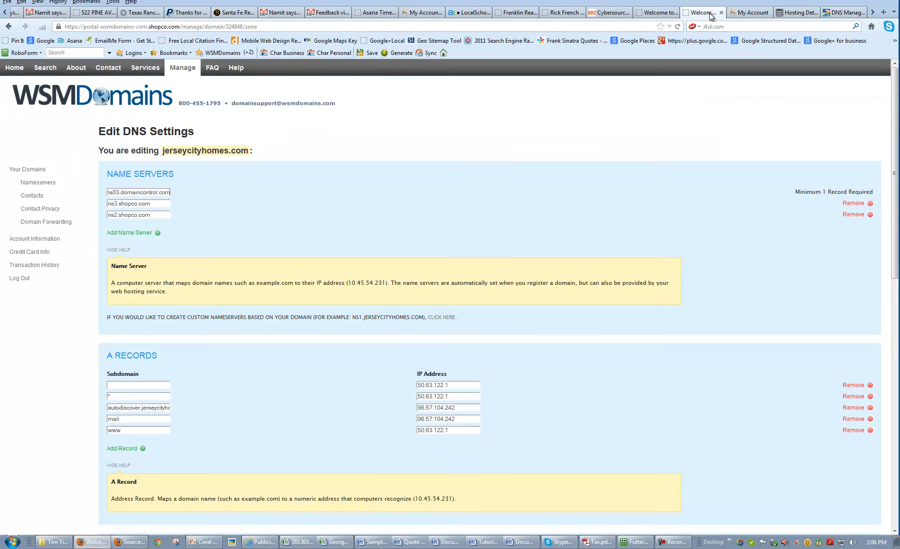
pyautogui.tripleClick(138, 203)
pyautogui.hotkey('ctrl', 'v')
pyautogui.click(870, 214)
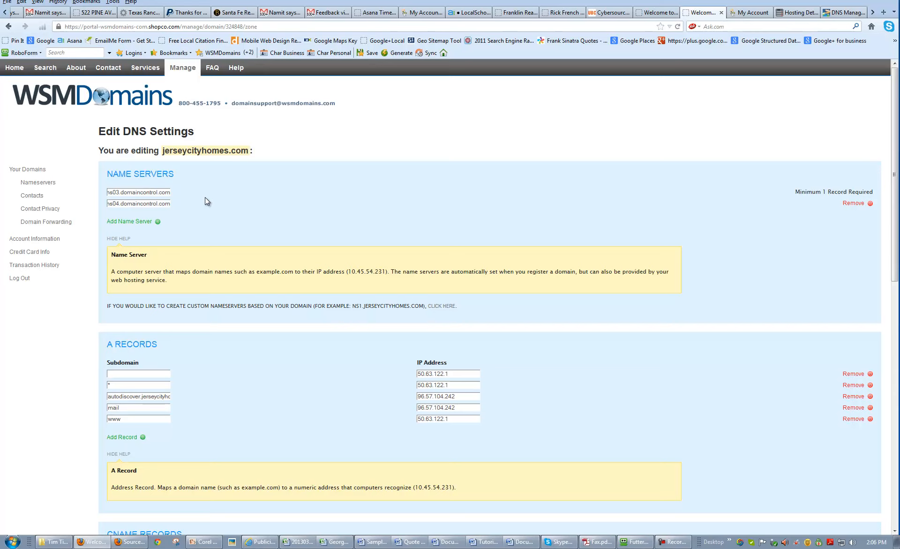
# Compare the existing A, CNAME and MX records in the WSMDomains DNS settings with the records in the GoDaddy zone file
pyautogui.scroll(-4, 205, 197)
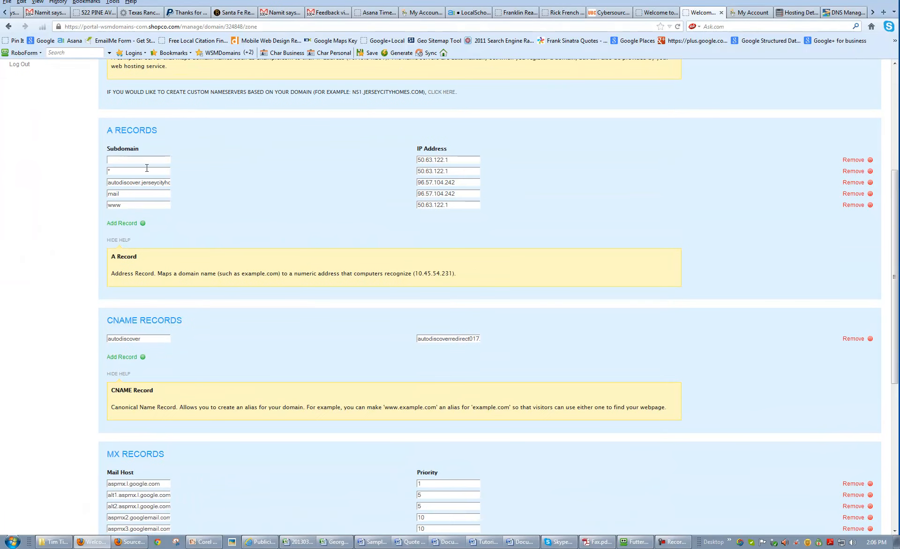
pyautogui.scroll(4, 147, 167)
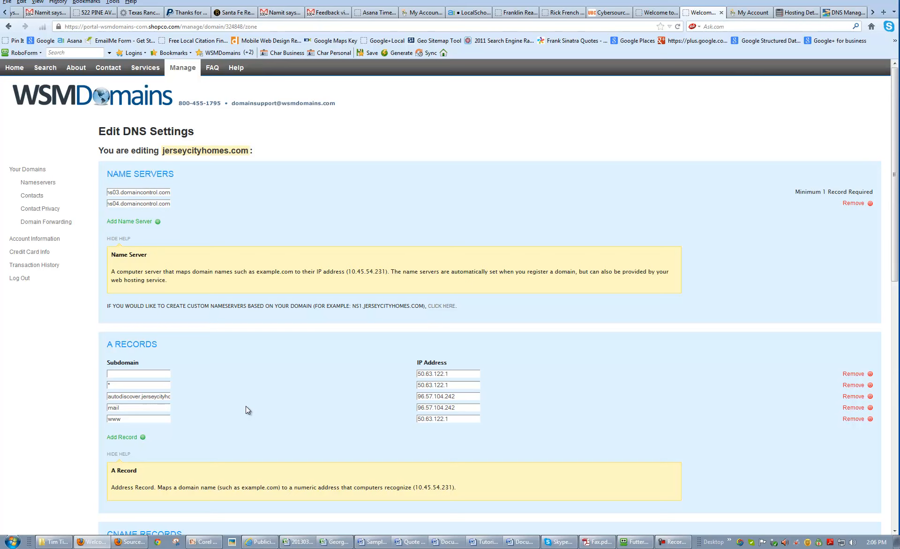
pyautogui.click(798, 12)
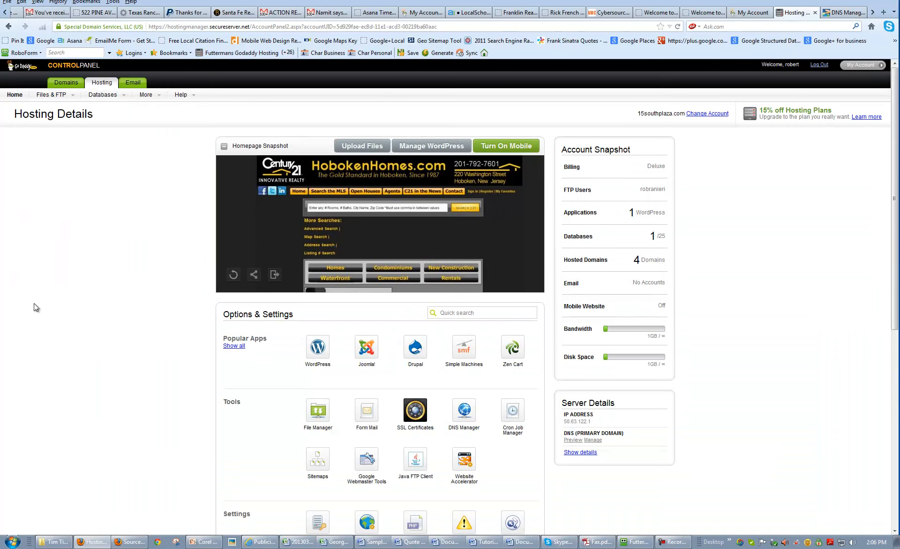
pyautogui.click(840, 13)
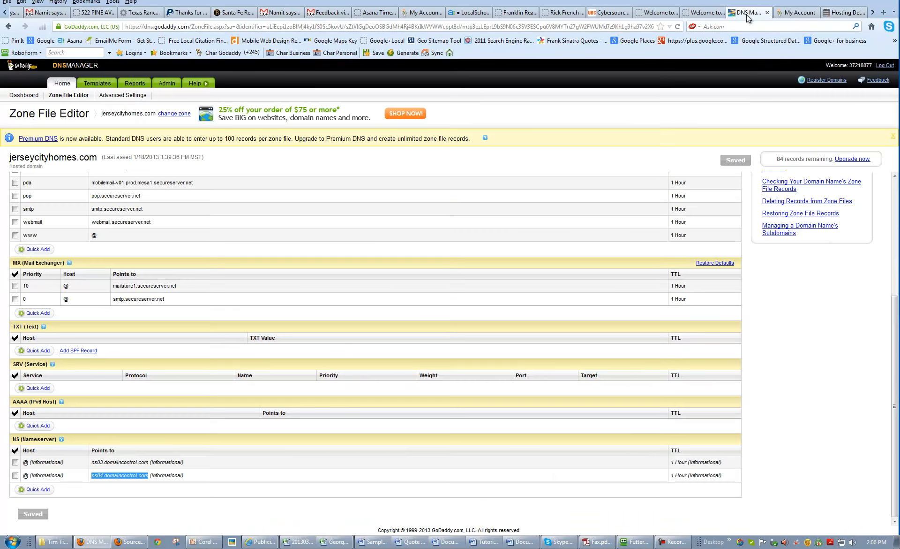
pyautogui.moveTo(107, 198); pyautogui.dragTo(100, 181)
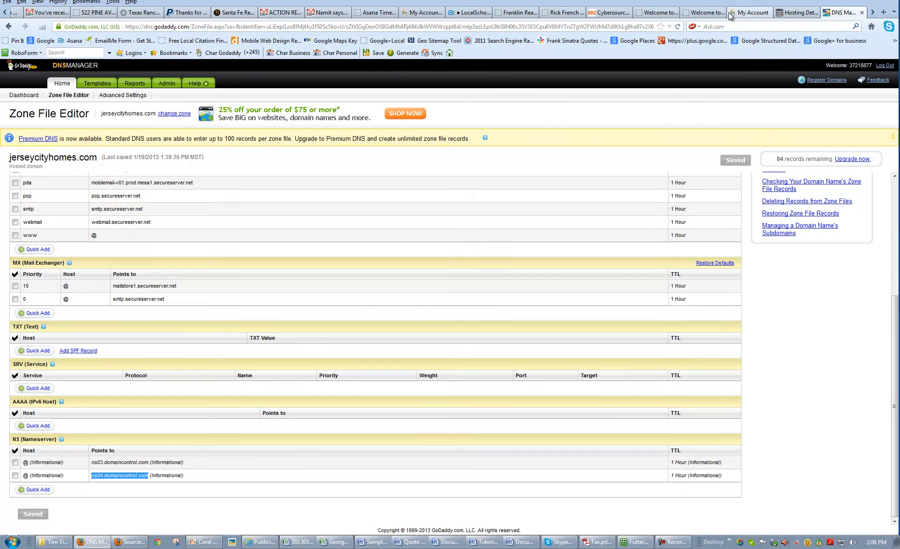
pyautogui.click(701, 13)
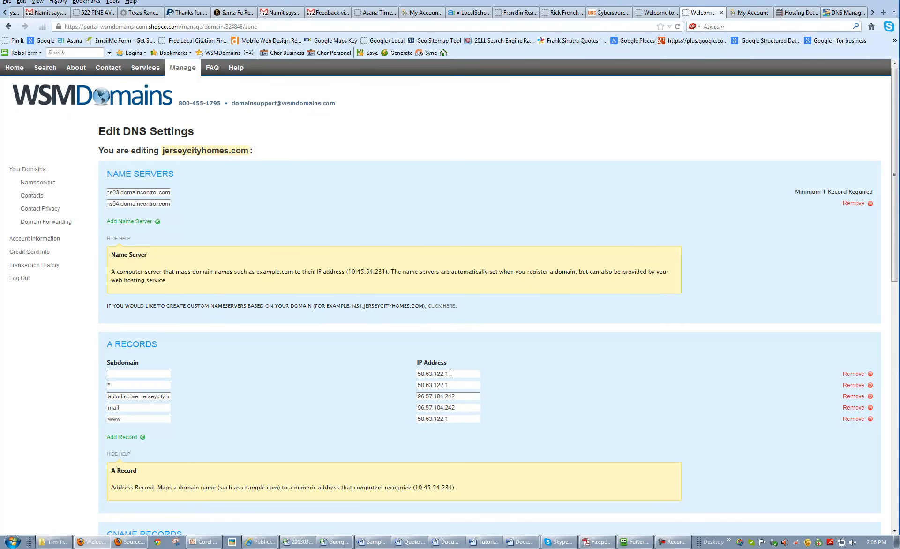
# Copy the autodiscover subdomain from the WSMDomains A records and add a GoDaddy CNAME record with host autodiscover.jerseycityhomes.com
pyautogui.tripleClick(152, 395)
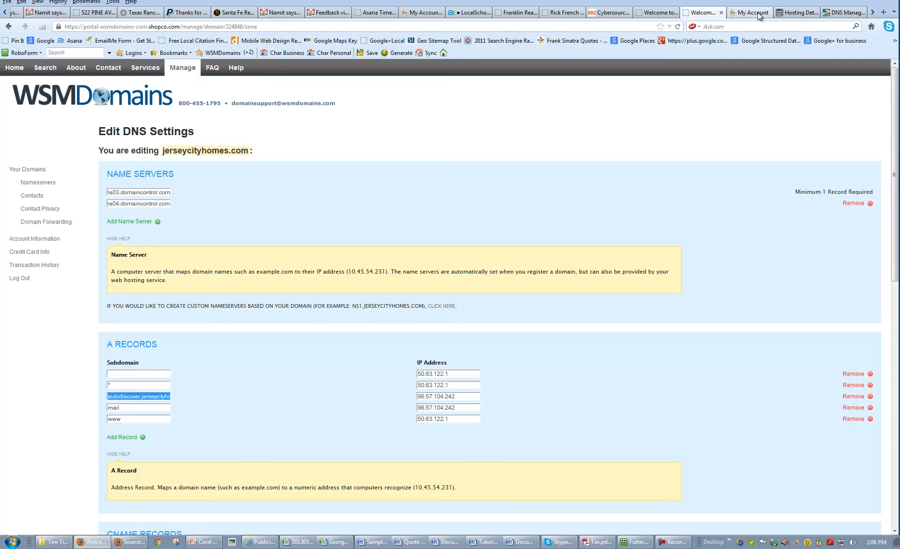
pyautogui.moveTo(848, 17); pyautogui.dragTo(746, 18)
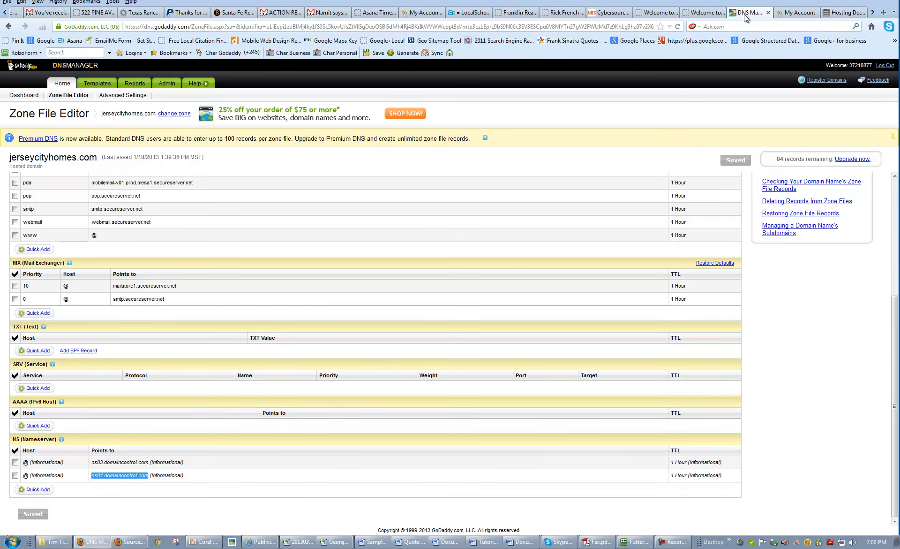
pyautogui.click(704, 13)
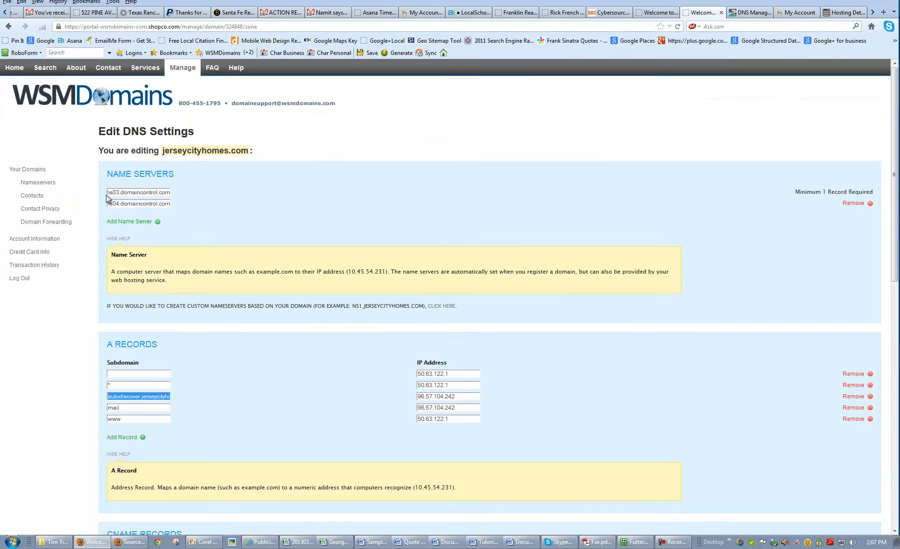
pyautogui.click(751, 13)
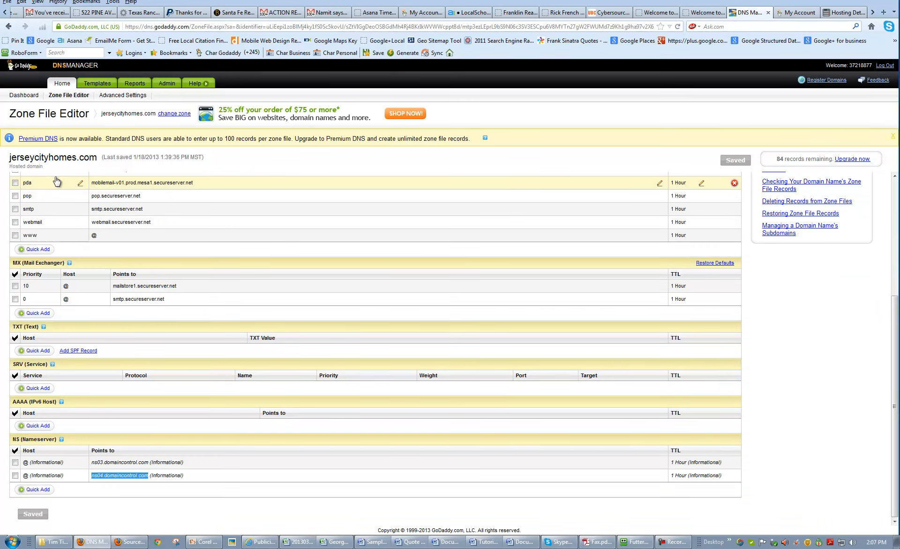
pyautogui.click(38, 252)
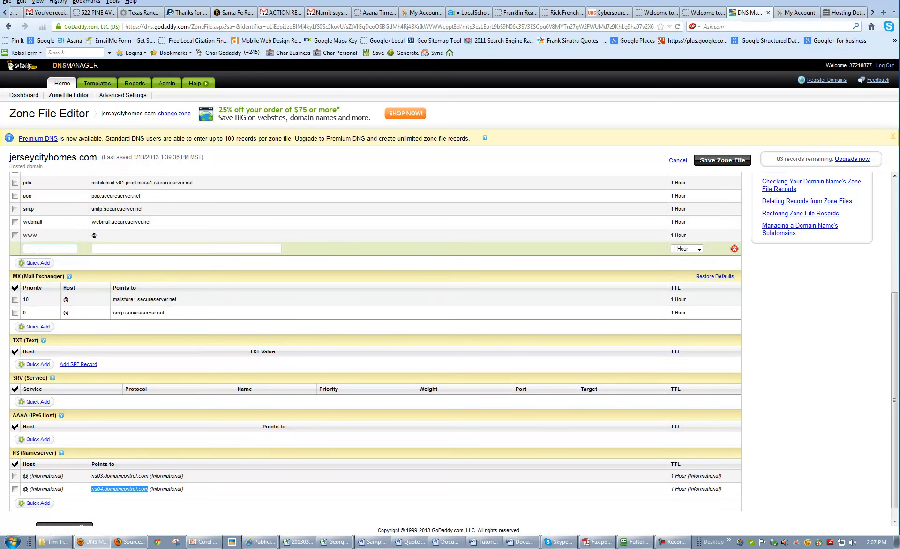
pyautogui.click(41, 248)
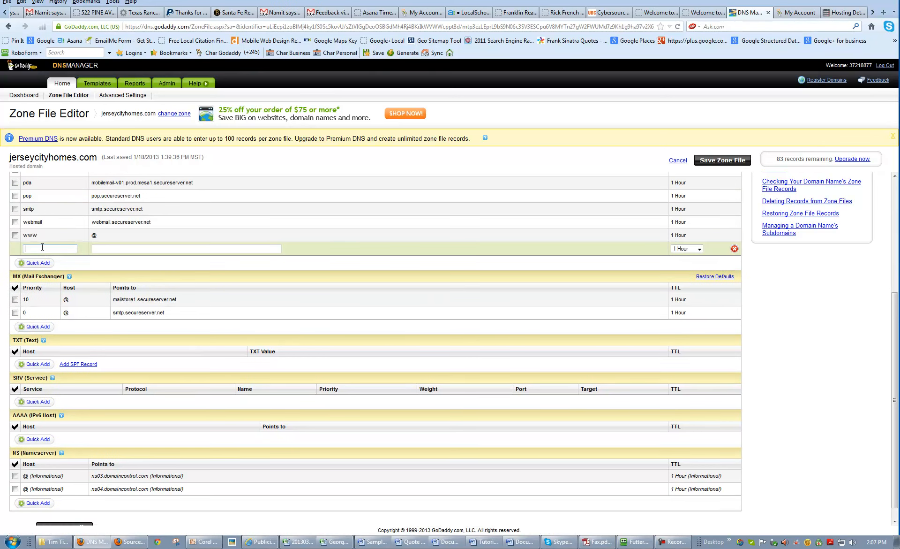
pyautogui.hotkey('ctrl', 'v')
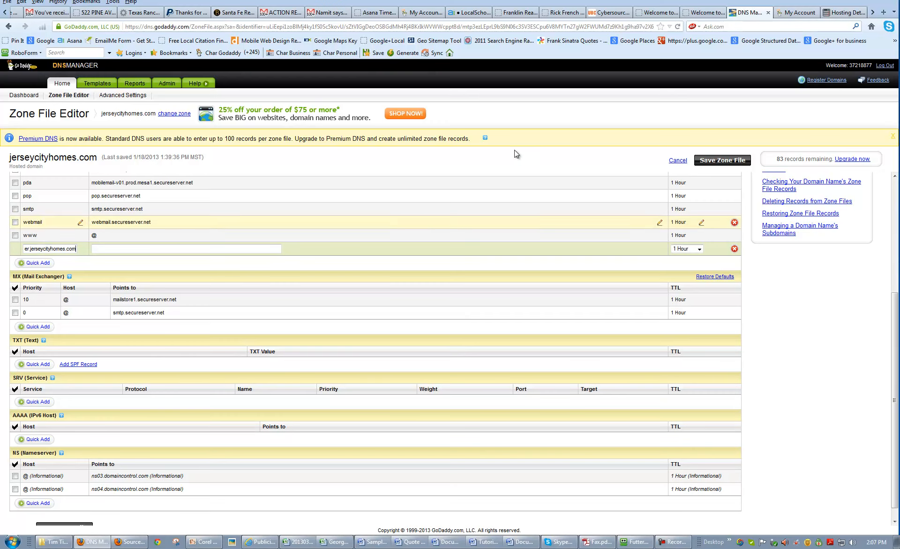
# Copy the autodiscover A record's IP address from WSMDomains and set the new CNAME record to point to 96.57.104.242
pyautogui.click(706, 13)
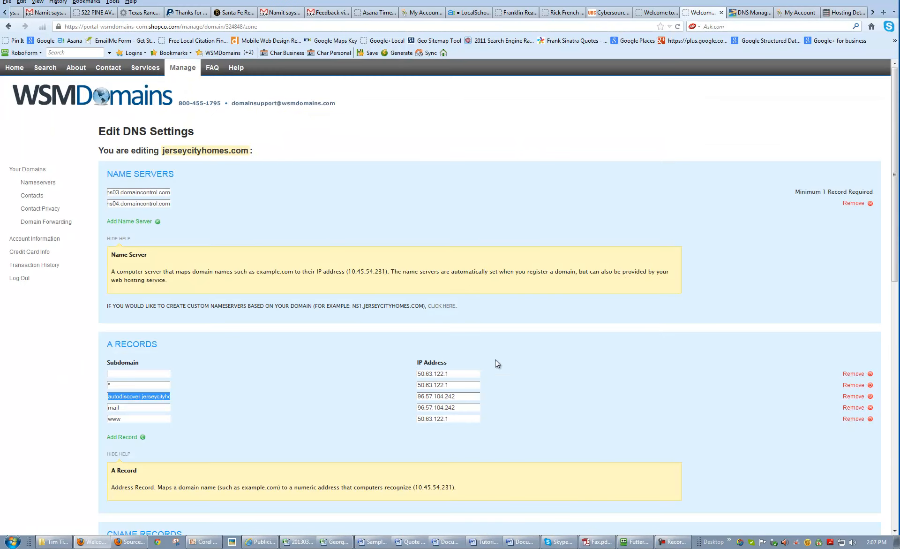
pyautogui.moveTo(464, 397); pyautogui.dragTo(395, 399)
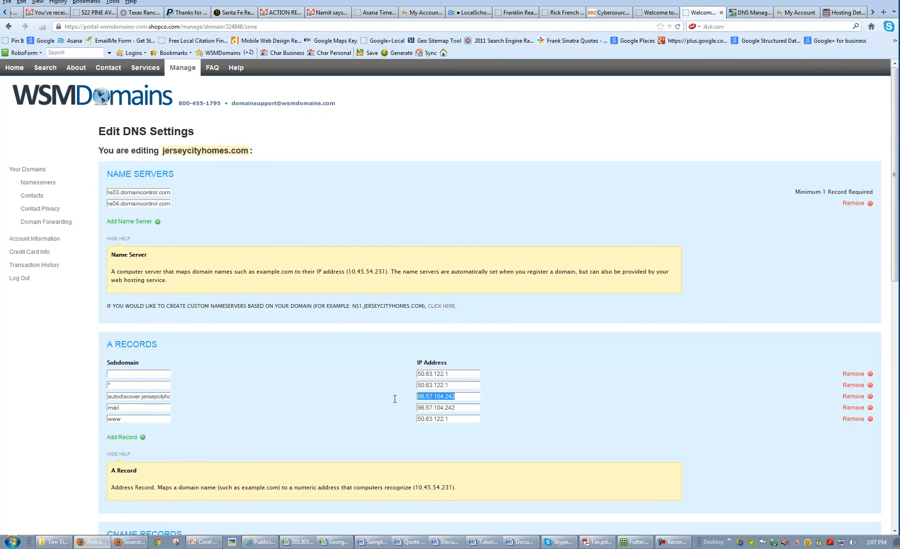
pyautogui.click(738, 14)
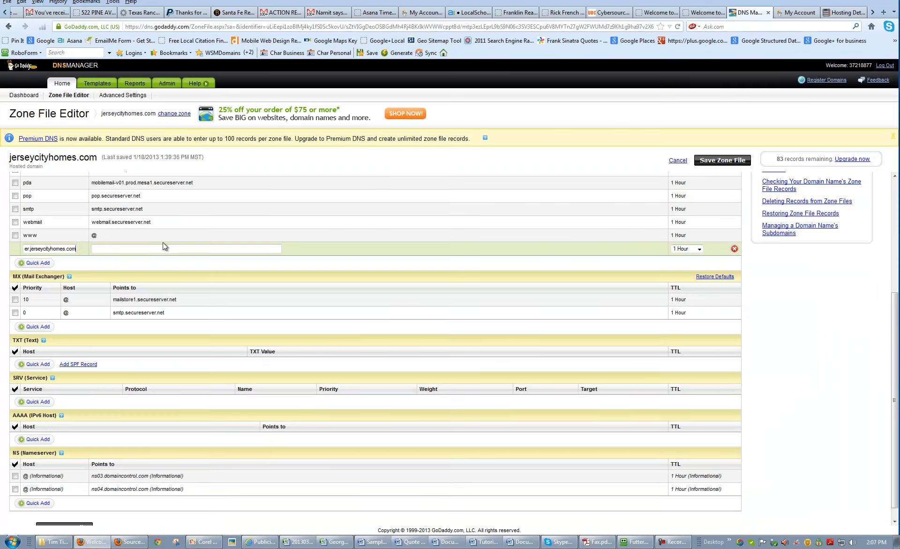
pyautogui.hotkey('ctrl', 'v')
pyautogui.click(114, 260)
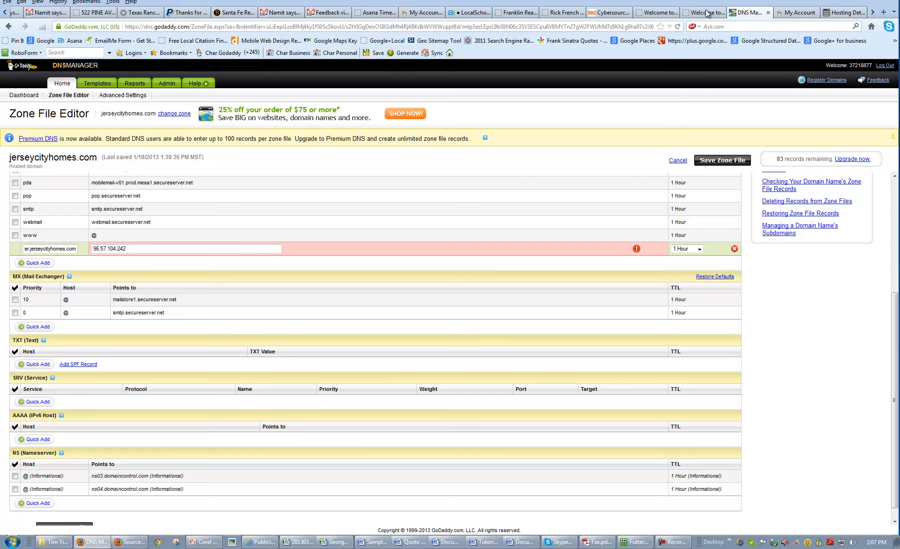
# Copy the host name autodiscover from the CNAME records in the WSMDomains DNS settings
pyautogui.hotkey('ctrl', 'pageup')
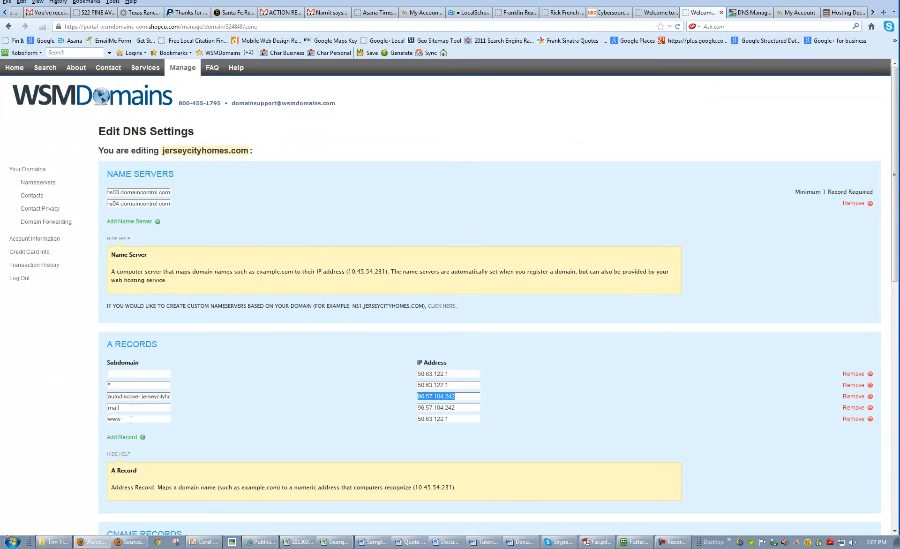
pyautogui.scroll(-10, 235, 358)
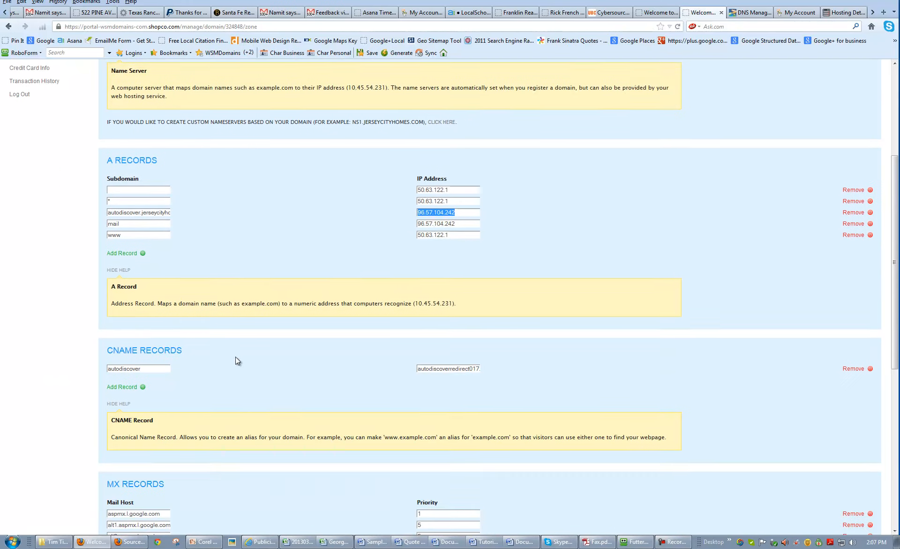
pyautogui.moveTo(150, 178); pyautogui.dragTo(69, 176)
pyautogui.hotkey('ctrl', 'c')
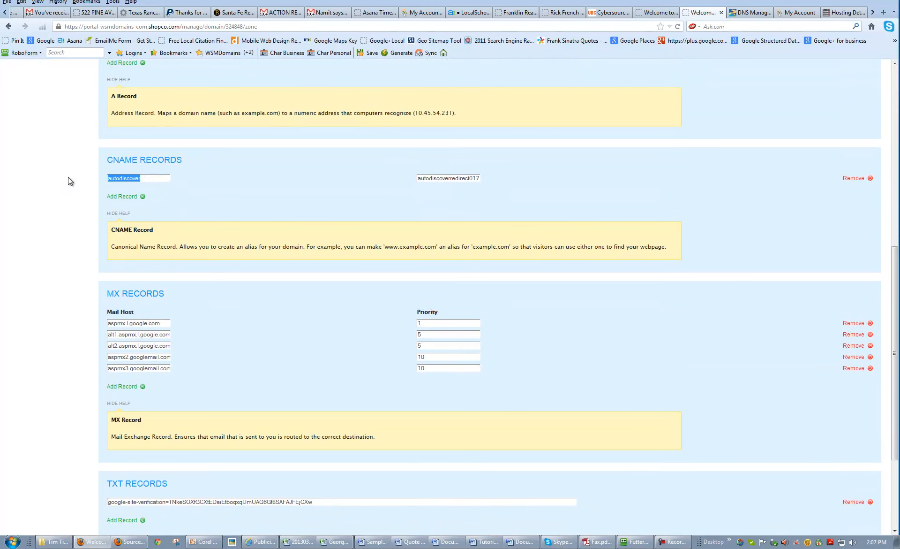
# Replace the host of the new CNAME record in the GoDaddy zone file with autodiscover
pyautogui.click(659, 15)
pyautogui.click(699, 13)
pyautogui.click(764, 14)
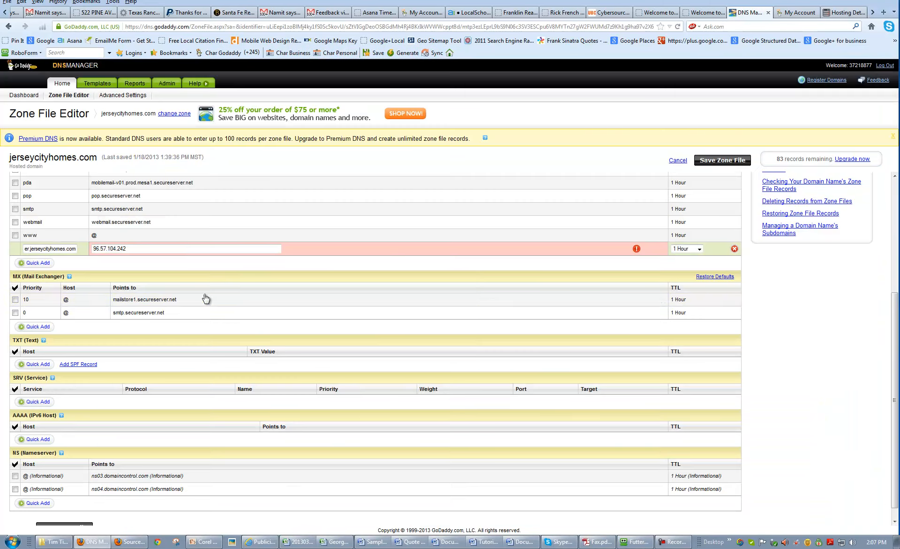
pyautogui.scroll(-2, 107, 334)
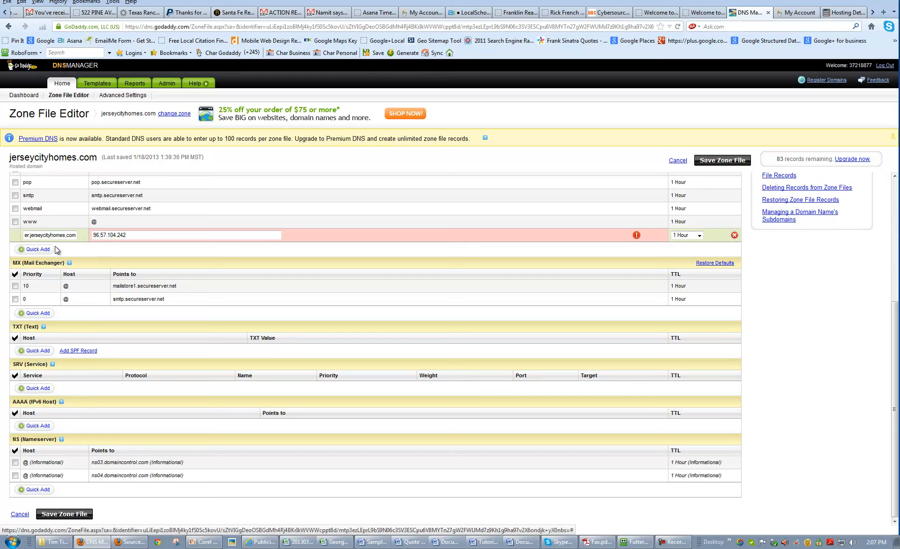
pyautogui.scroll(5, 63, 252)
pyautogui.scroll(2, 63, 252)
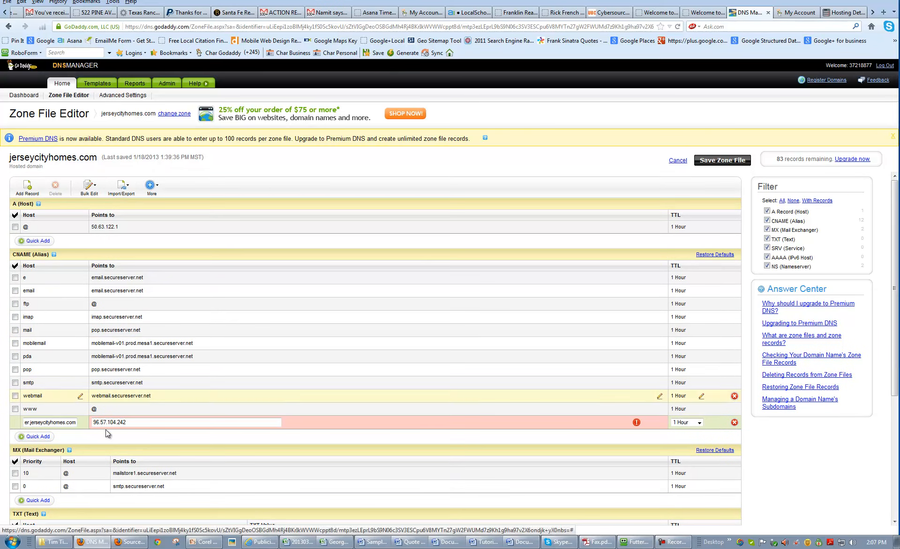
pyautogui.tripleClick(67, 423)
pyautogui.hotkey('ctrl', 'v')
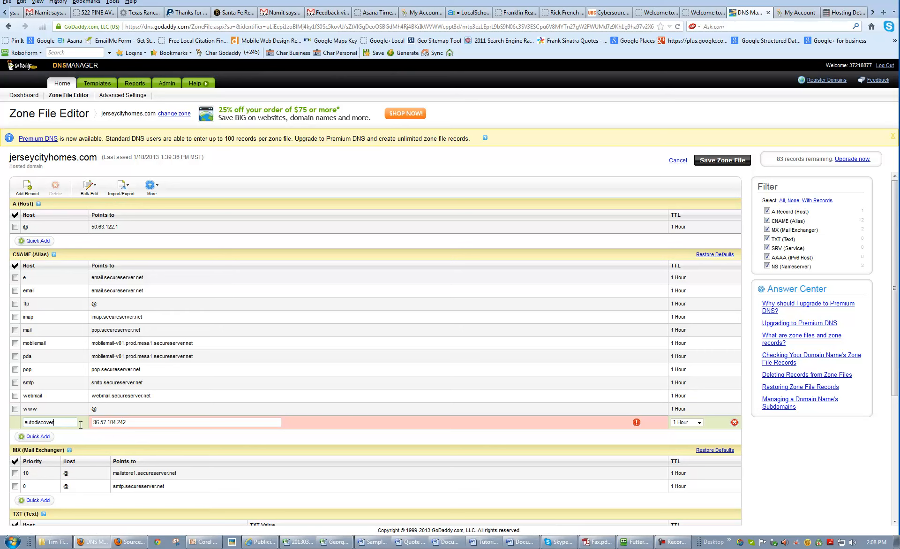
# Copy the autodiscover CNAME target from WSMDomains and point the new GoDaddy CNAME record to autodiscoverredirect017.msoutlookonline.net
pyautogui.click(701, 12)
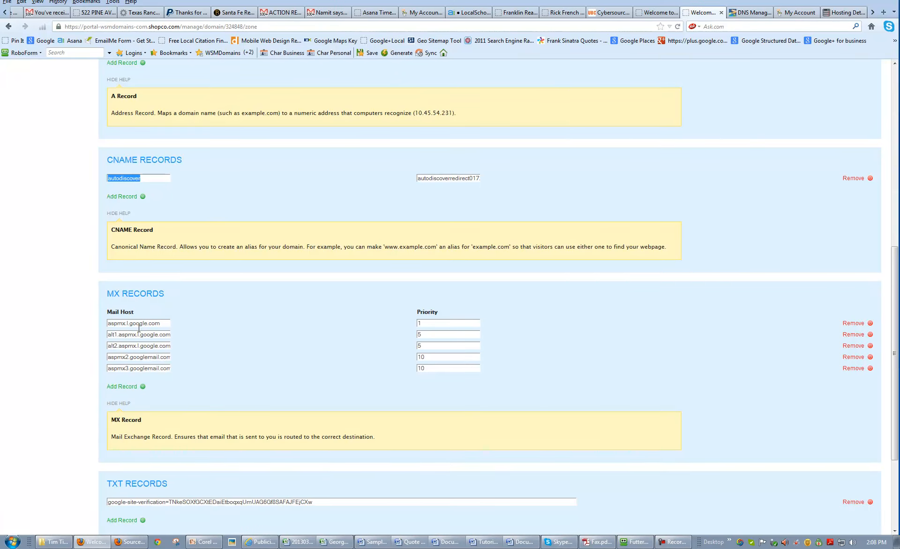
pyautogui.tripleClick(458, 179)
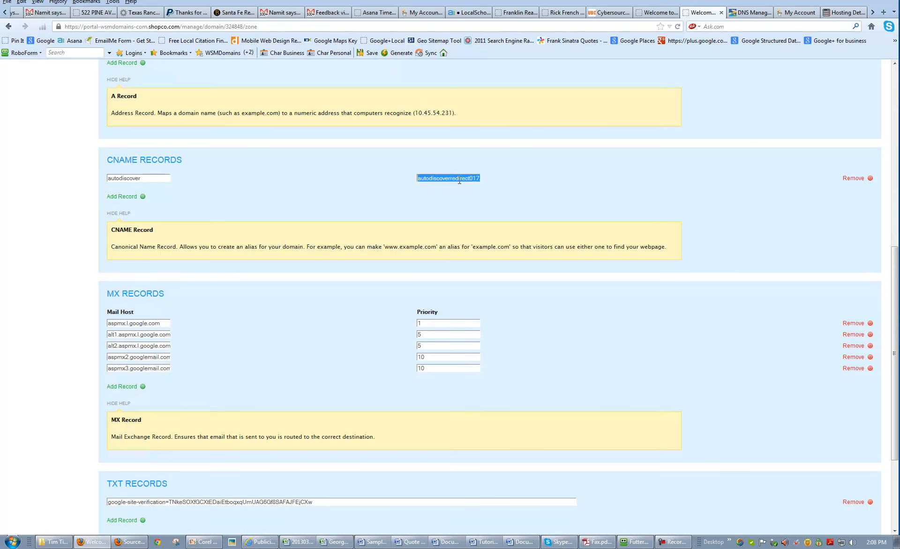
pyautogui.click(741, 14)
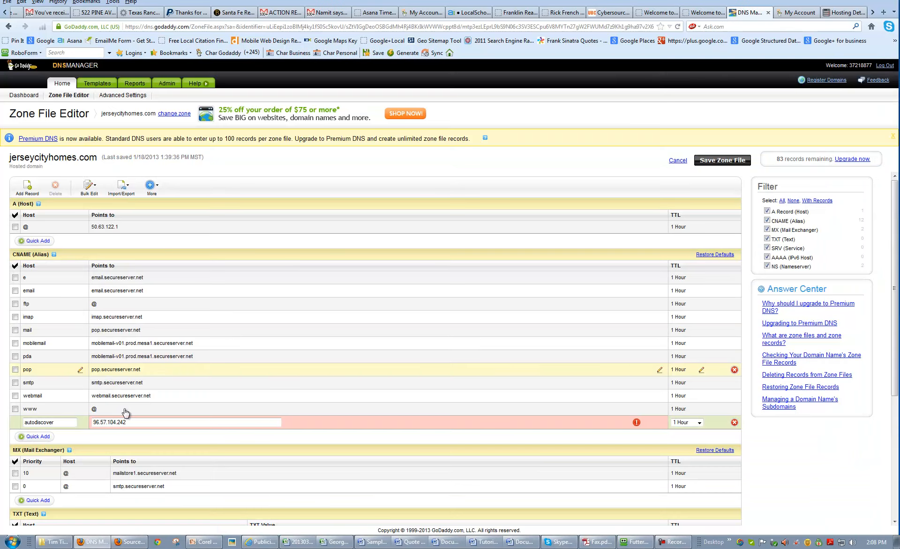
pyautogui.press('Tab')
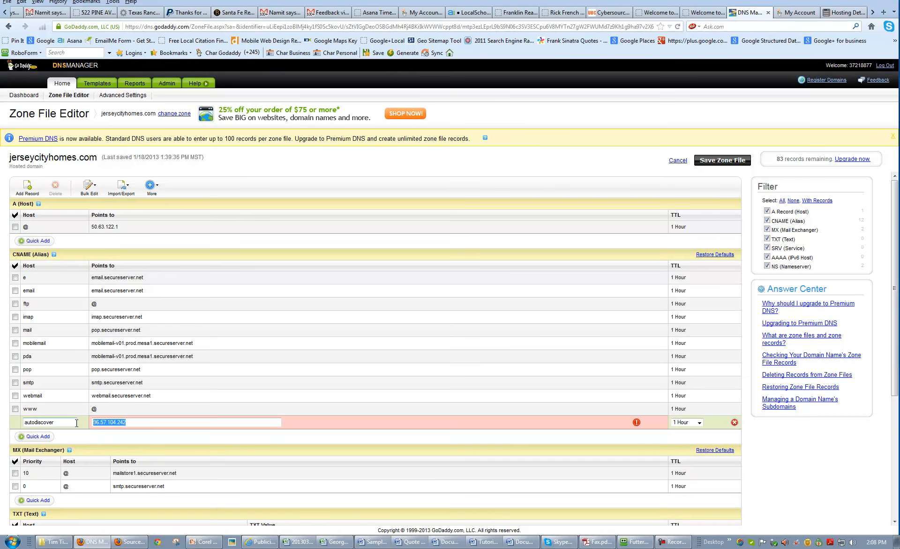
pyautogui.write('autodiscoverredirect017.msoutlookonline.net')
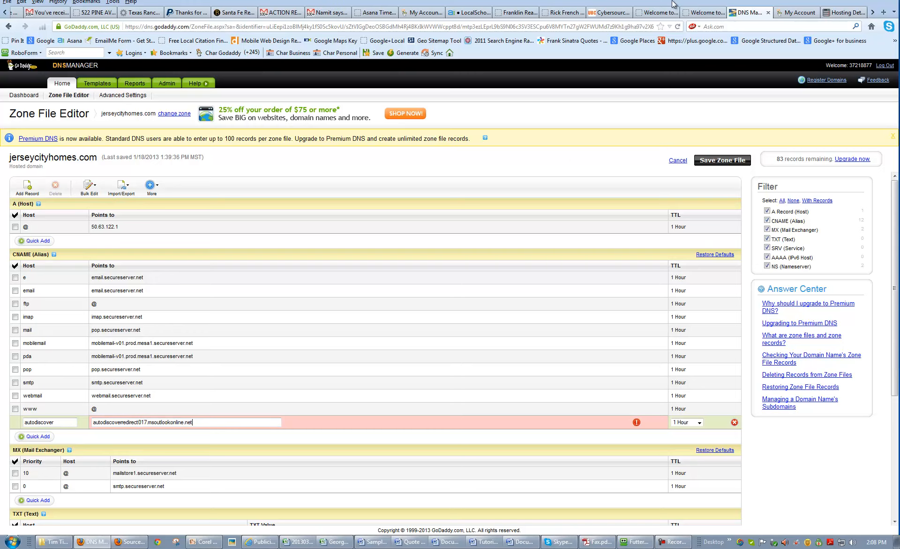
# Recheck the autodiscover CNAME host in WSMDomains and view the unedited DNS settings for jerseycityhomes.com in the other browser tab
pyautogui.click(696, 14)
pyautogui.doubleClick(159, 175)
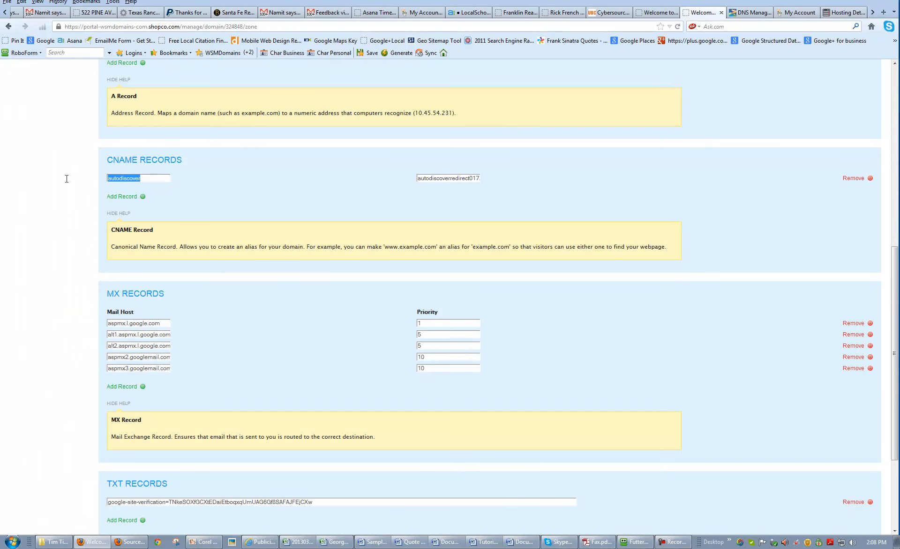
pyautogui.click(657, 13)
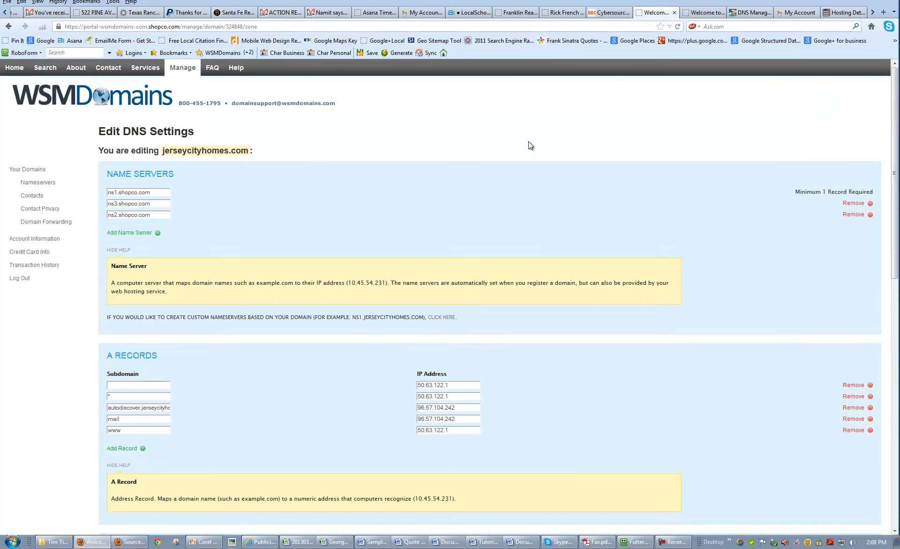
# Add an A record with the host autodiscover to the GoDaddy zone file
pyautogui.click(749, 12)
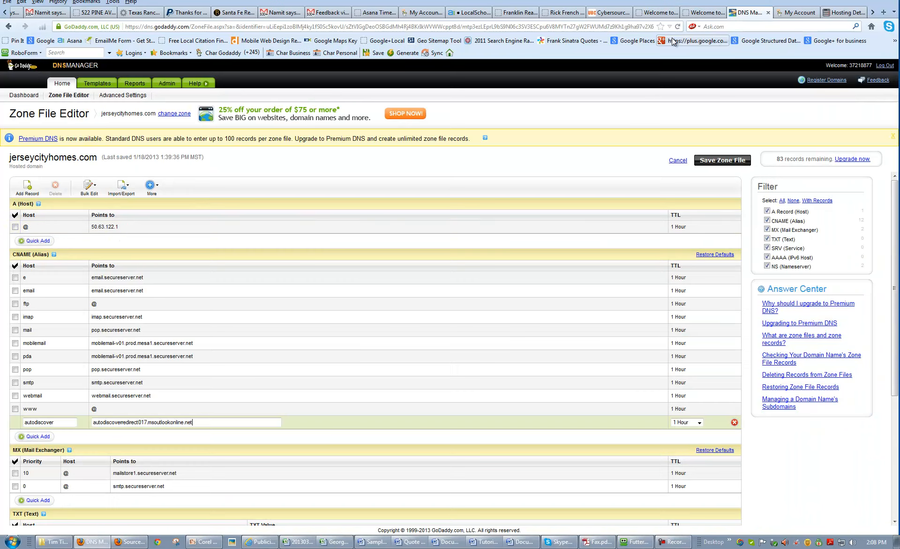
pyautogui.click(34, 240)
pyautogui.write('autodiscover')
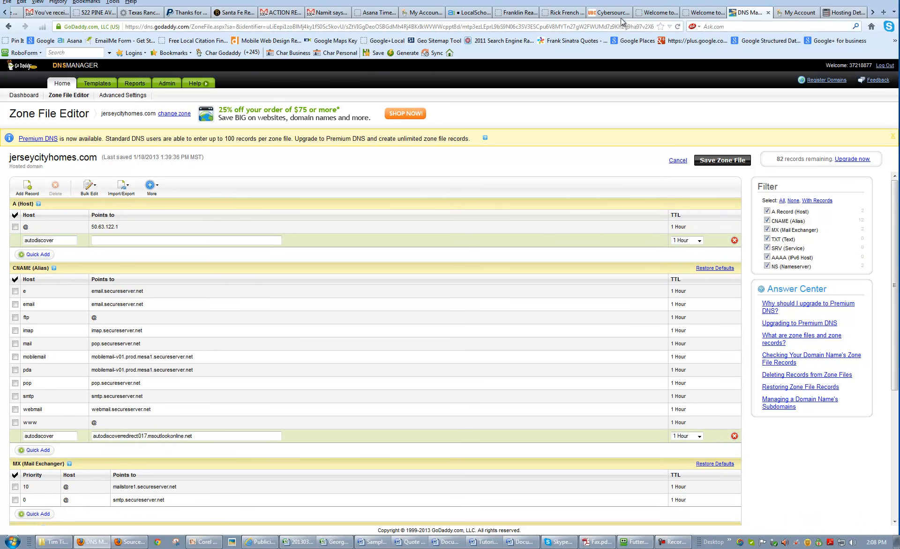
# Copy the autodiscover CNAME target from WSMDomains and point the new GoDaddy A record to autodiscoverredirect017.msoutlookonline.net
pyautogui.click(700, 12)
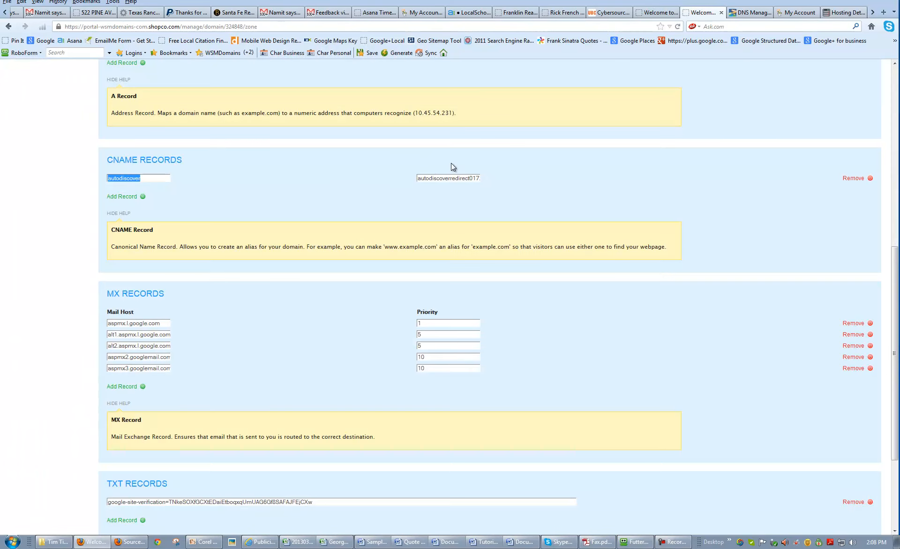
pyautogui.tripleClick(444, 178)
pyautogui.hotkey('ctrl', 'c')
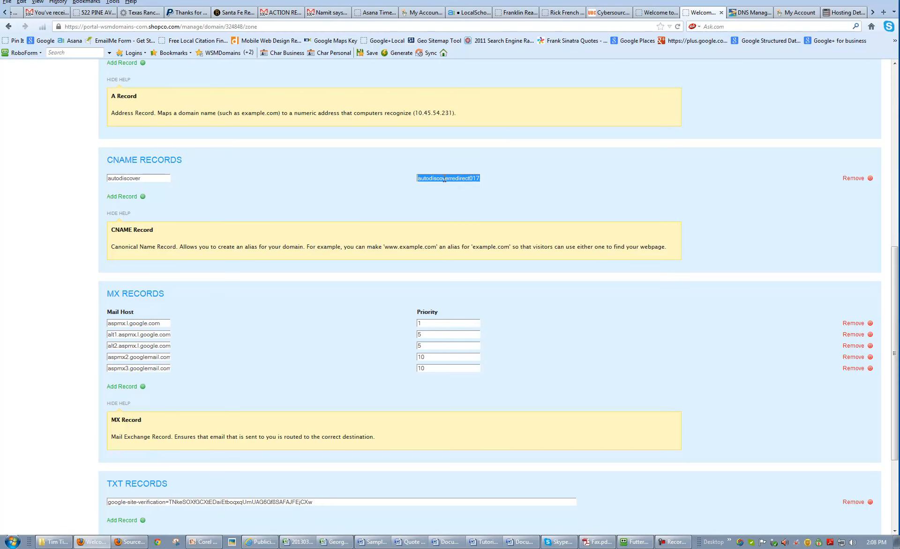
pyautogui.click(750, 12)
pyautogui.click(187, 240)
pyautogui.hotkey('ctrl', 'v')
pyautogui.click(157, 252)
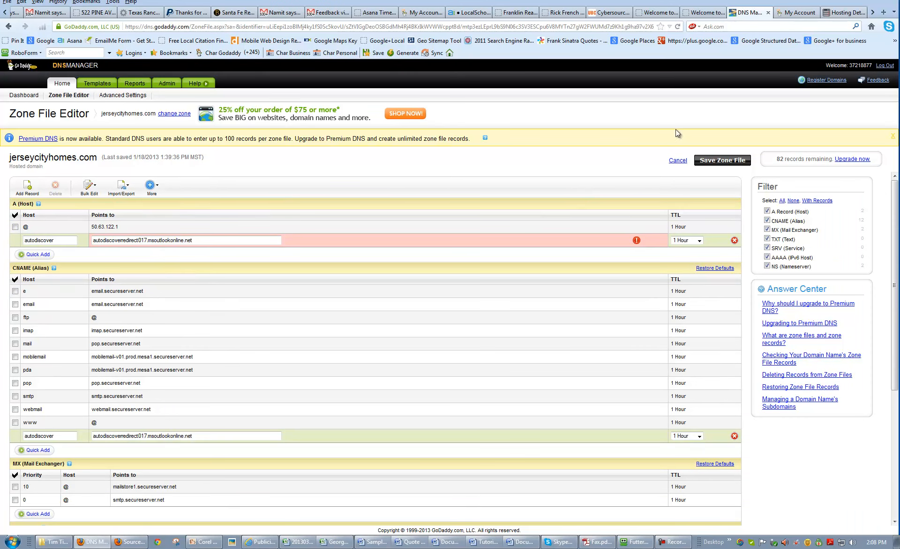
# Copy the autodiscover A record's IP address from WSMDomains and point the new GoDaddy A record to 96.57.104.242
pyautogui.click(706, 13)
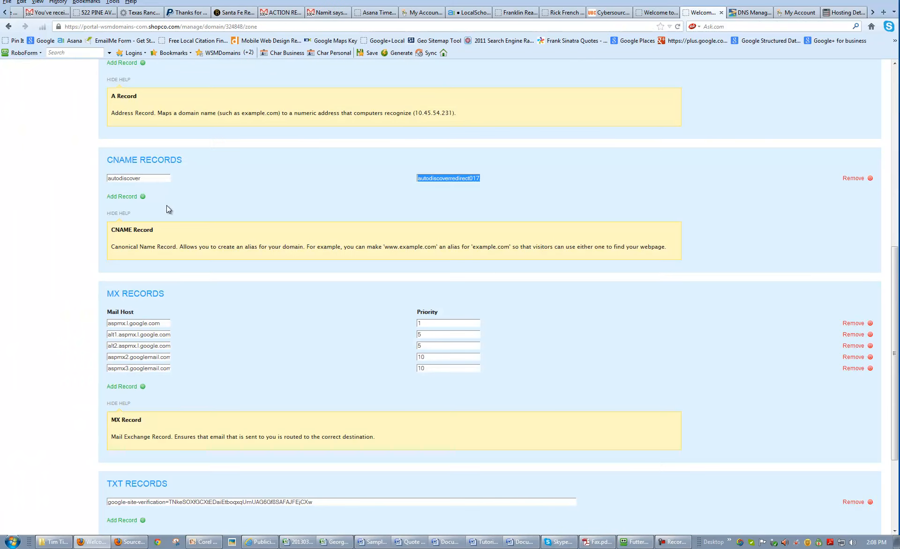
pyautogui.scroll(10, 187, 249)
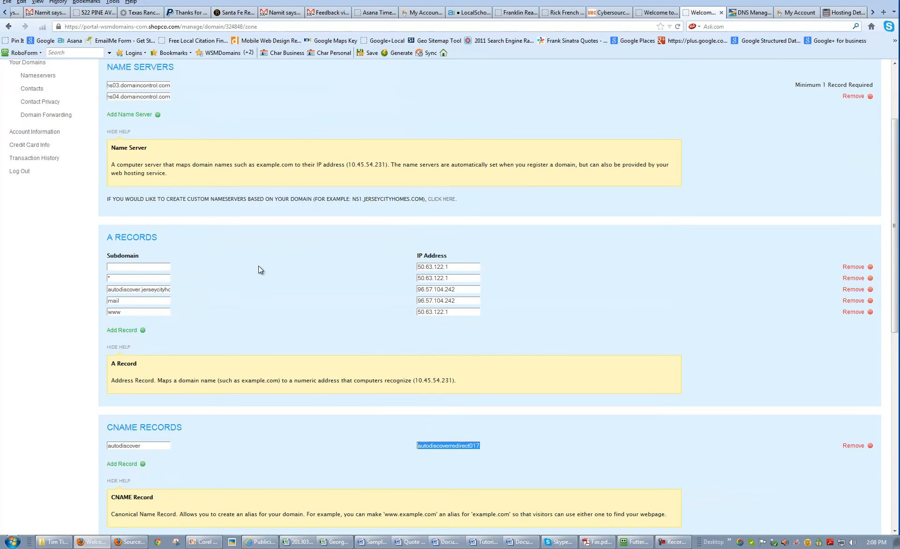
pyautogui.scroll(3, 262, 264)
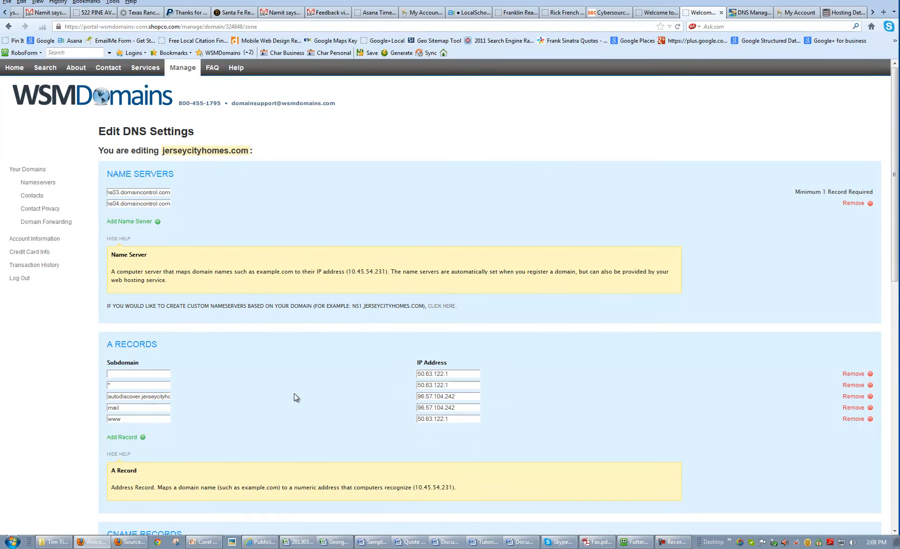
pyautogui.moveTo(457, 397); pyautogui.dragTo(410, 397)
pyautogui.hotkey('ctrl', 'c')
pyautogui.click(656, 13)
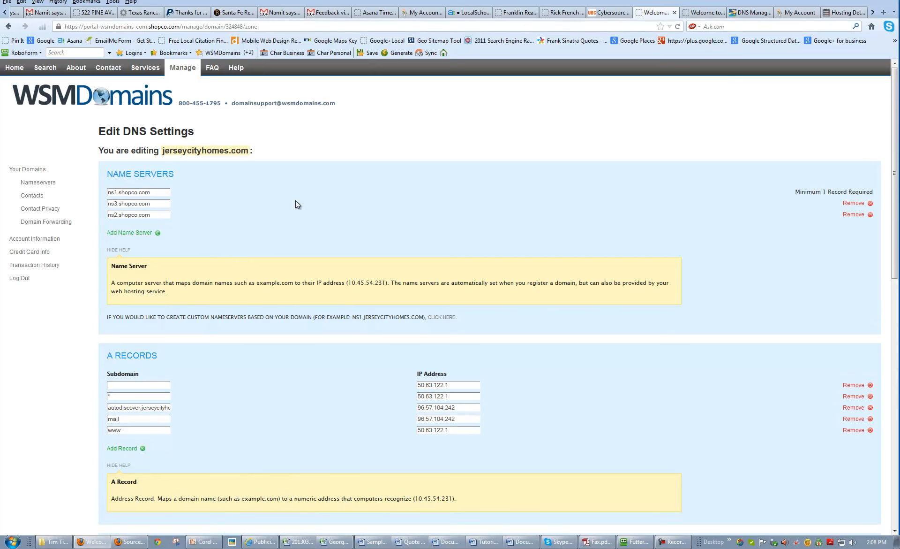
pyautogui.click(710, 13)
pyautogui.click(736, 13)
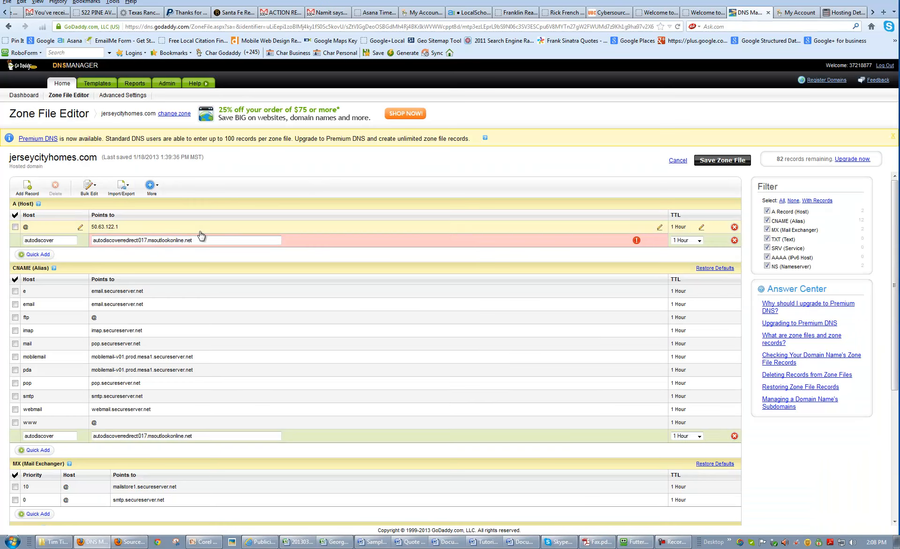
pyautogui.moveTo(200, 239); pyautogui.dragTo(2, 246)
pyautogui.hotkey('ctrl', 'v')
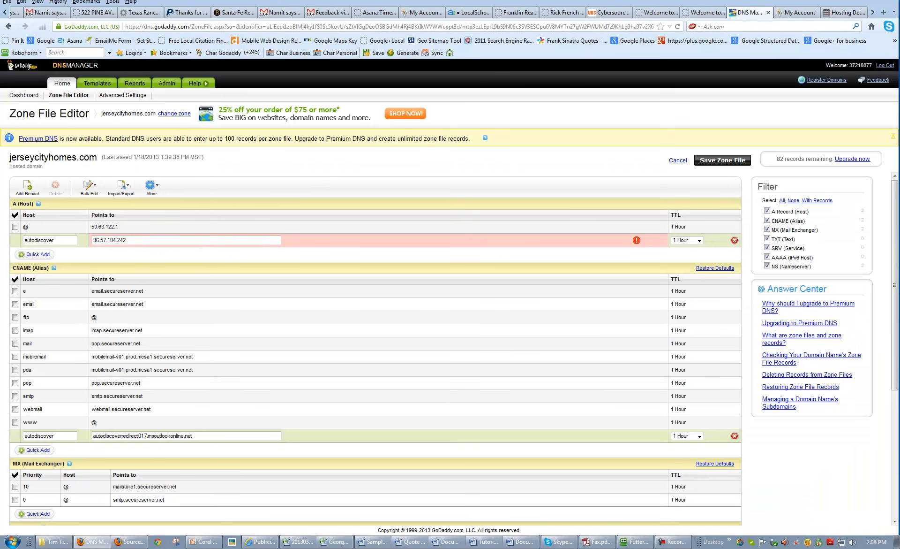
# Copy the full autodiscover subdomain from the WSMDomains A records and set the new GoDaddy A record's host to autodiscover.jerseycityhomes.com
pyautogui.click(705, 16)
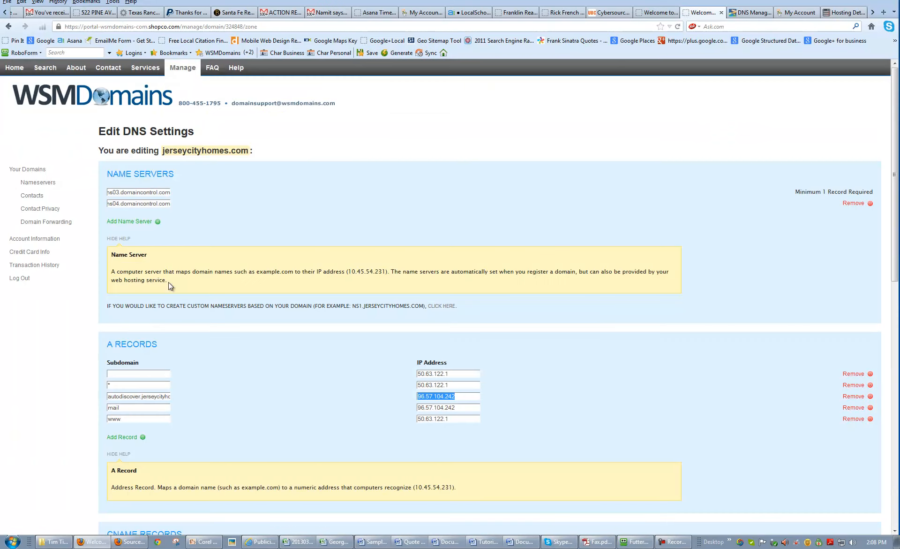
pyautogui.click(141, 397)
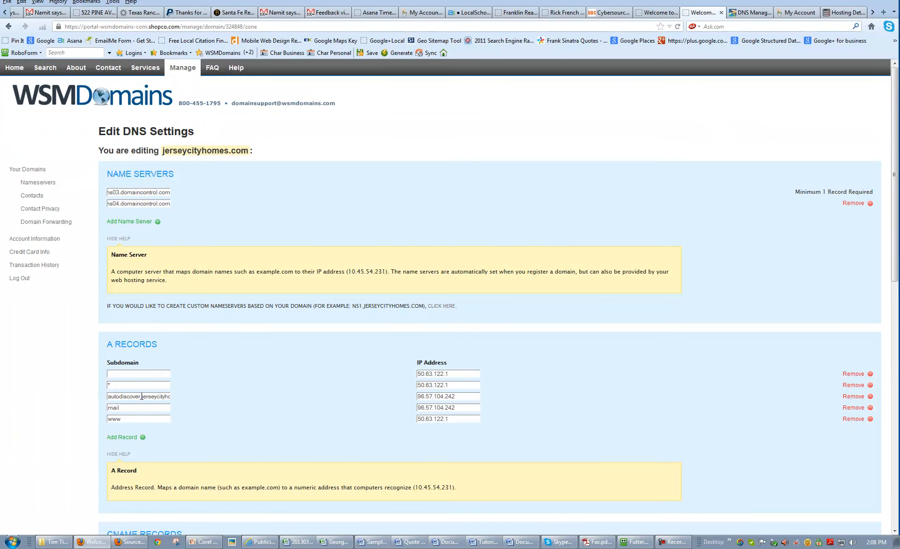
pyautogui.tripleClick(153, 398)
pyautogui.hotkey('ctrl', 'c')
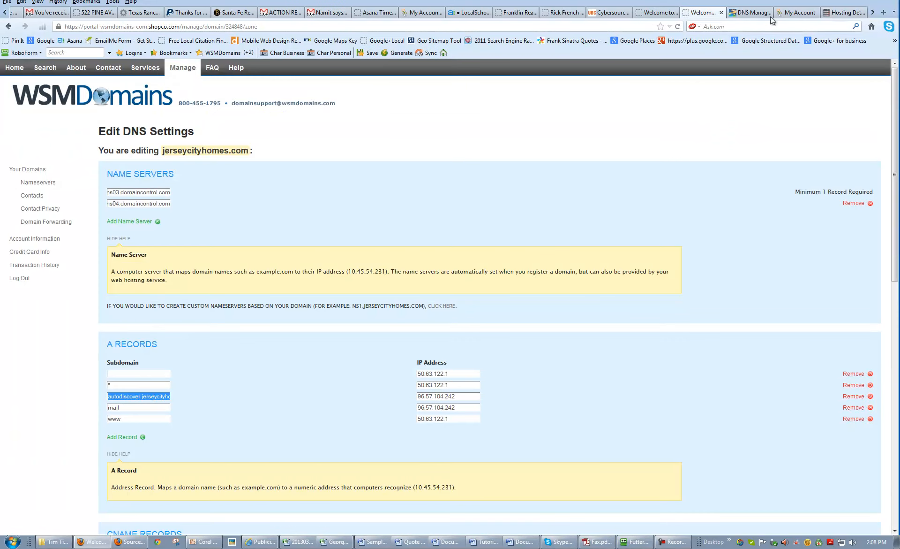
pyautogui.click(740, 13)
pyautogui.doubleClick(51, 238)
pyautogui.hotkey('ctrl', 'v')
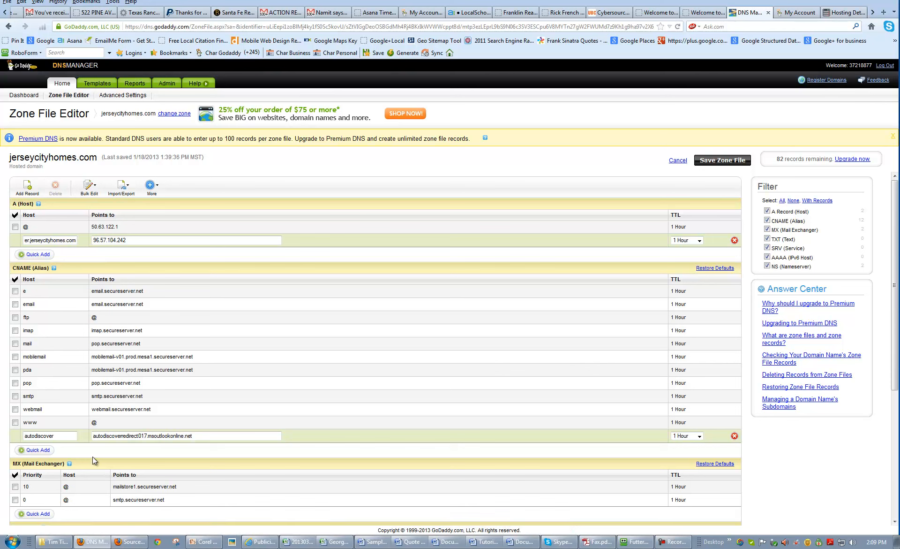
# View the A (Host) record help and compare the A records in WSMDomains with the GoDaddy zone file
pyautogui.click(109, 437)
pyautogui.click(39, 203)
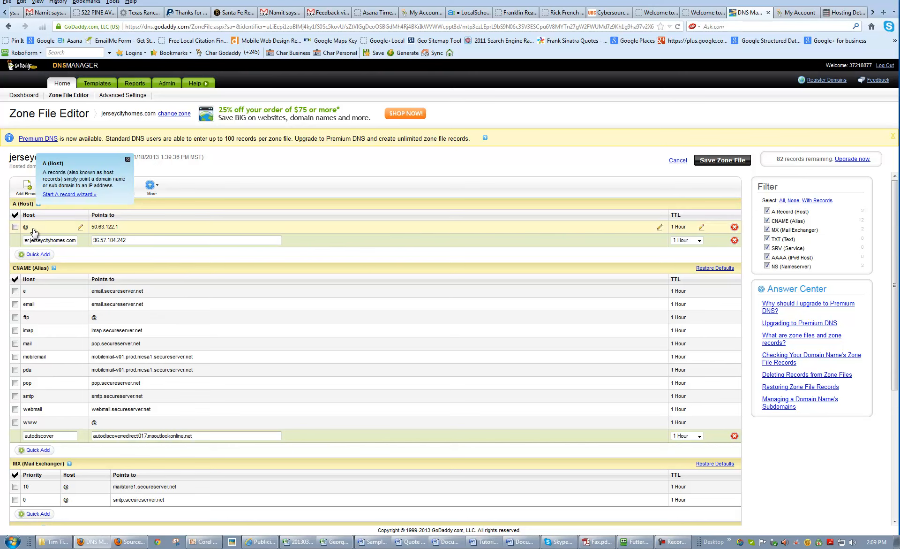
pyautogui.click(704, 12)
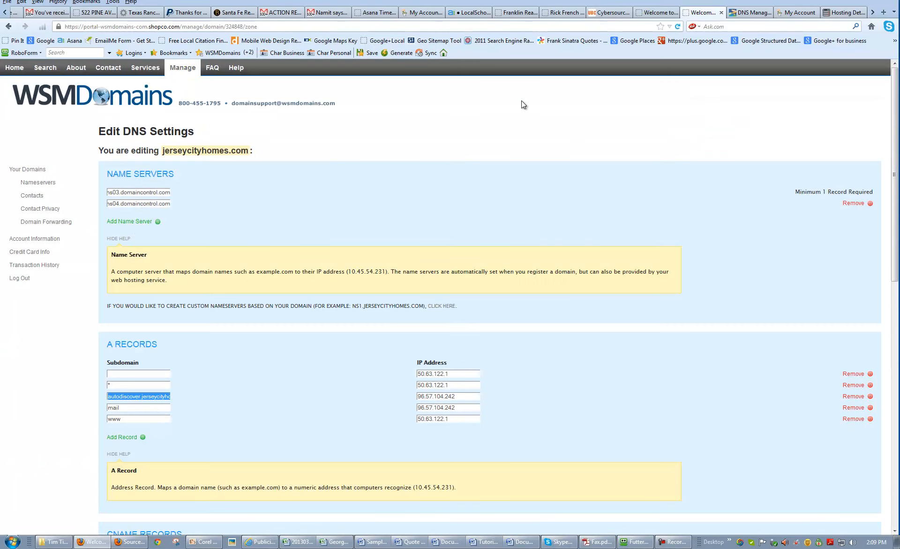
pyautogui.scroll(-5, 221, 342)
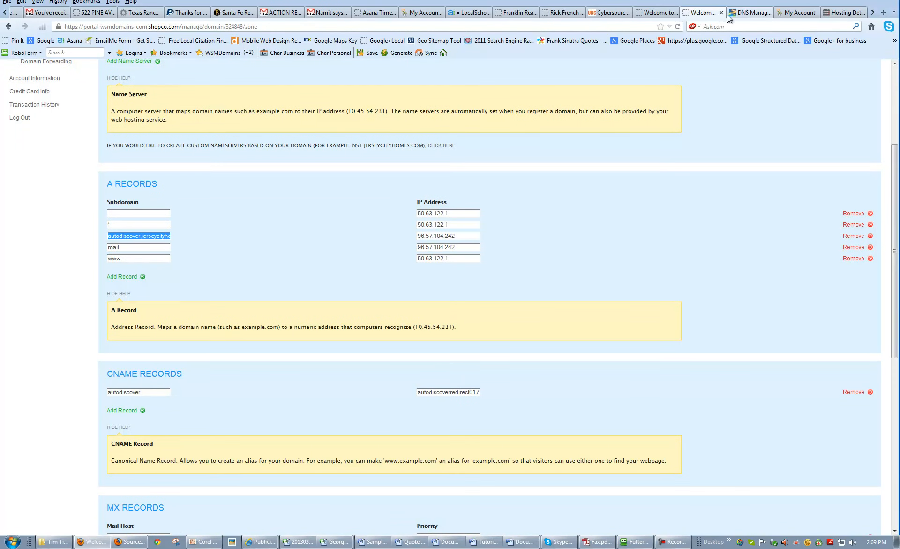
pyautogui.hotkey('ctrl', 'Tab')
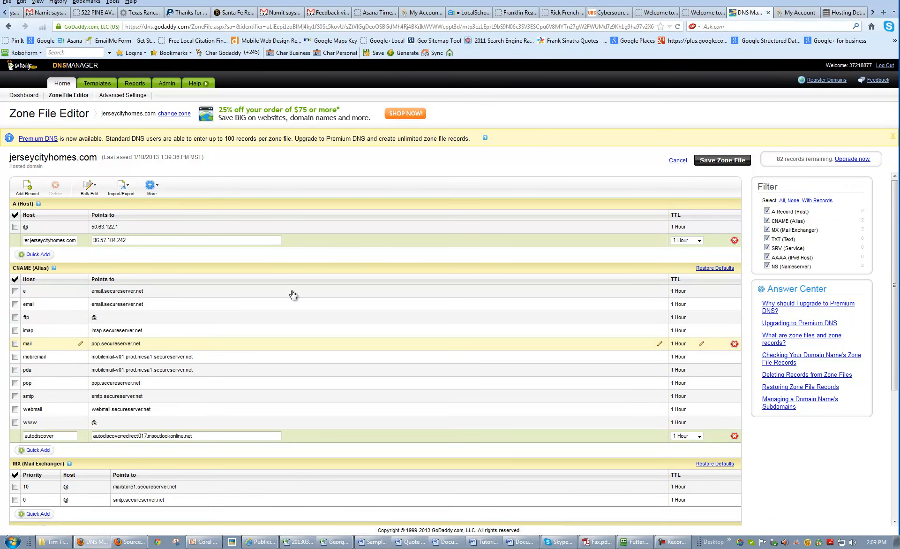
# Copy the mail A record's IP address from WSMDomains and point the mail CNAME record in GoDaddy to 96.57.104.242
pyautogui.click(709, 17)
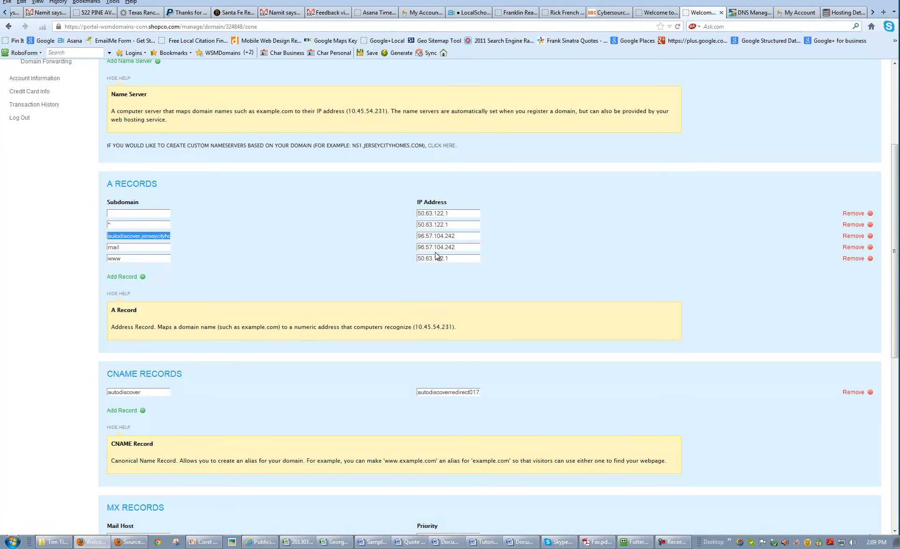
pyautogui.moveTo(459, 247); pyautogui.dragTo(417, 247)
pyautogui.click(749, 12)
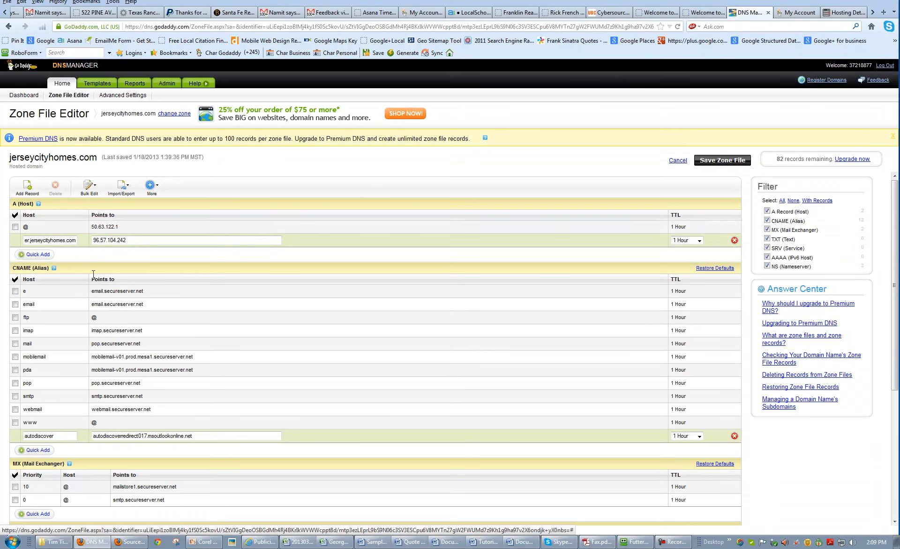
# Copy the first mail host, aspmx.l.google.com, from the MX records in WSMDomains
pyautogui.hotkey('ctrl', 'shift', 'Tab')
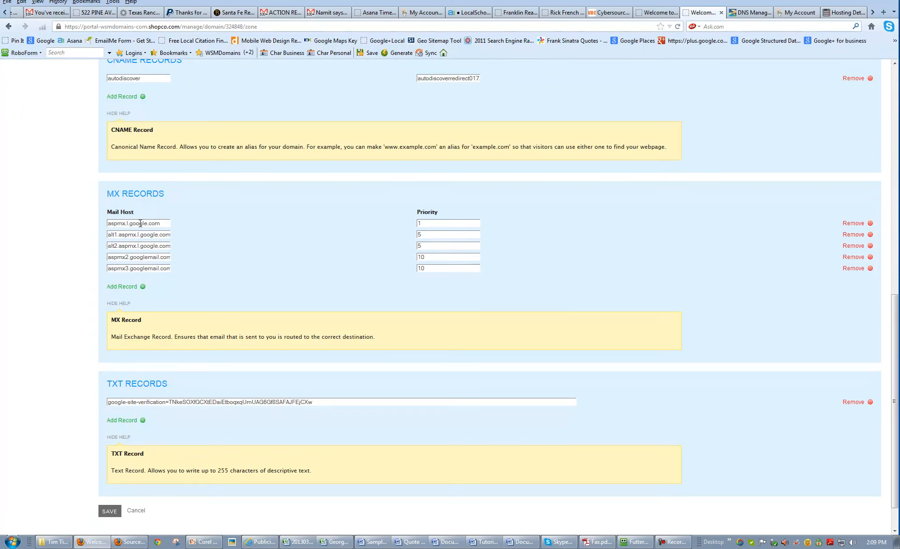
pyautogui.scroll(-1, 141, 224)
pyautogui.moveTo(159, 216); pyautogui.dragTo(107, 216)
pyautogui.hotkey('ctrl', 'c')
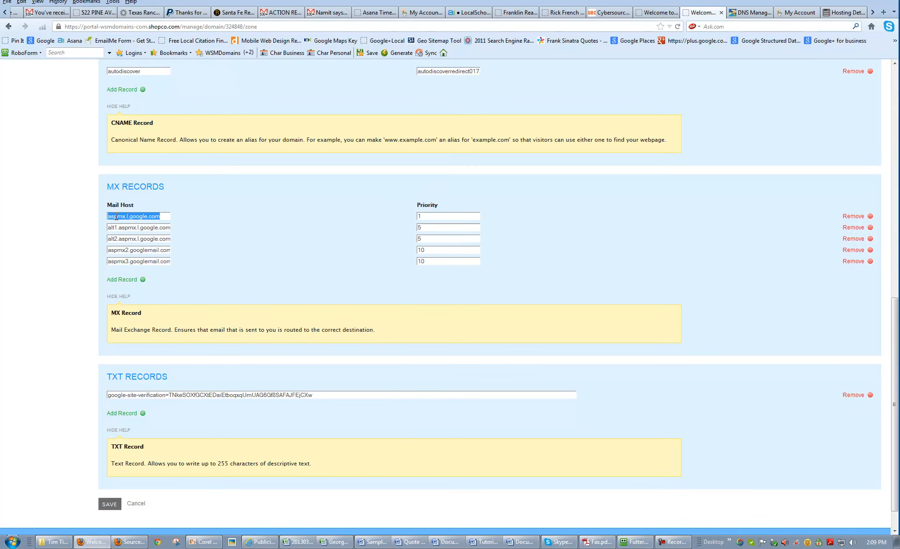
# Undo the target change on the mail CNAME record in the GoDaddy zone file
pyautogui.click(740, 15)
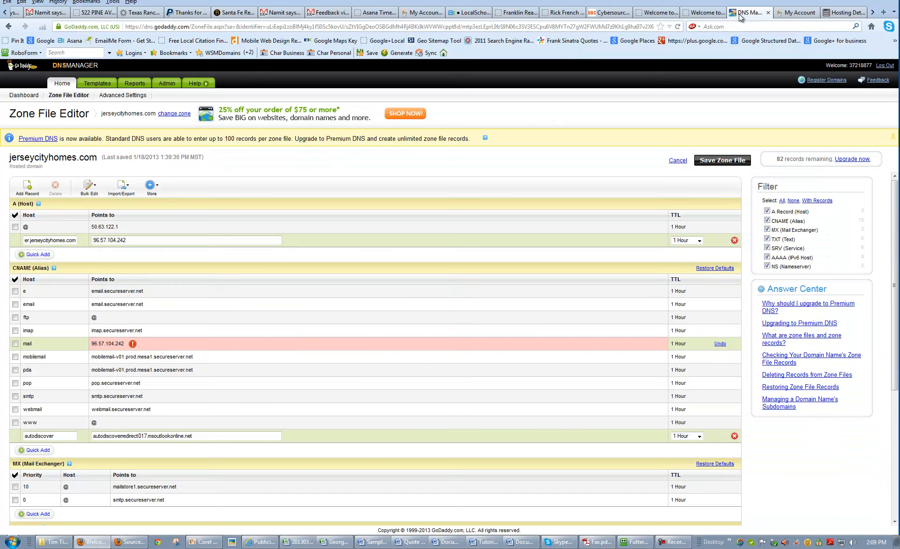
pyautogui.scroll(-1, 174, 310)
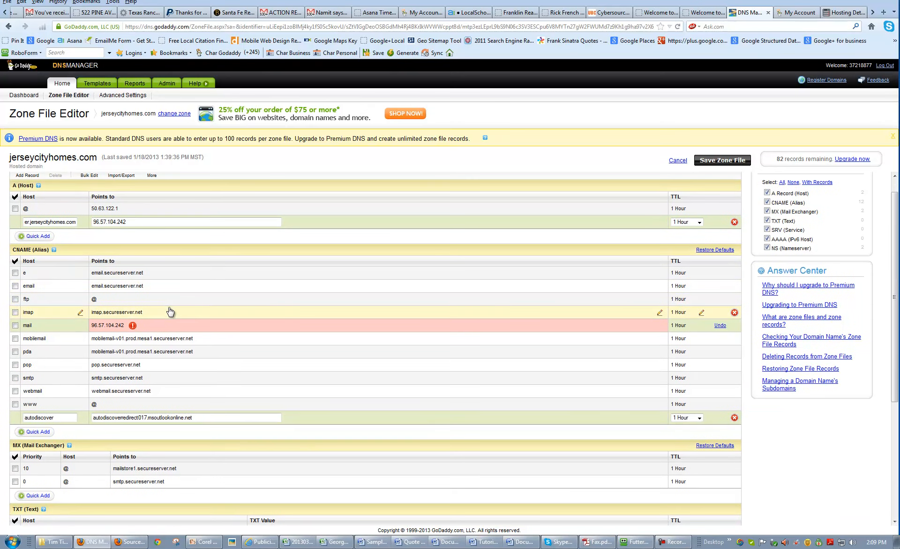
pyautogui.click(721, 326)
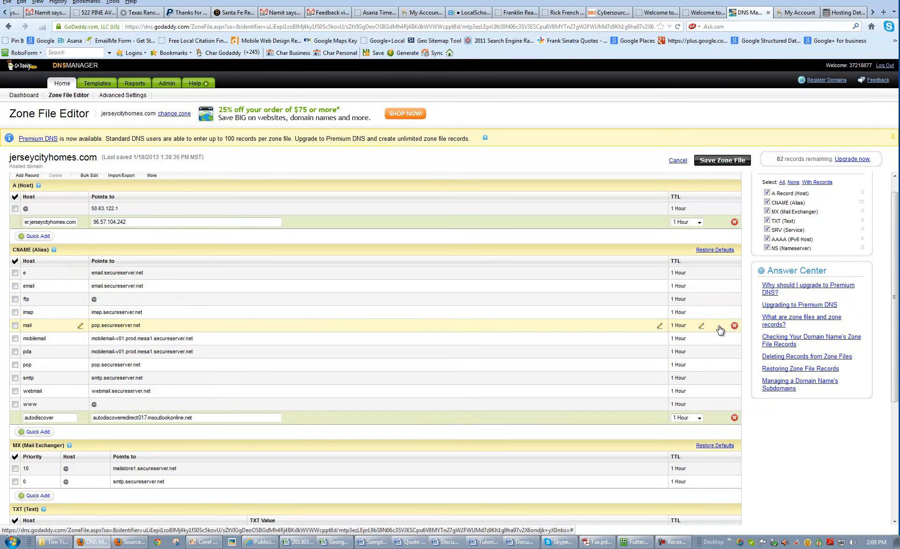
# Add a blank MX record and delete the default mailstore1.secureserver.net and smtp.secureserver.net MX records from the GoDaddy zone file
pyautogui.scroll(-4, 81, 358)
pyautogui.scroll(-2, 44, 385)
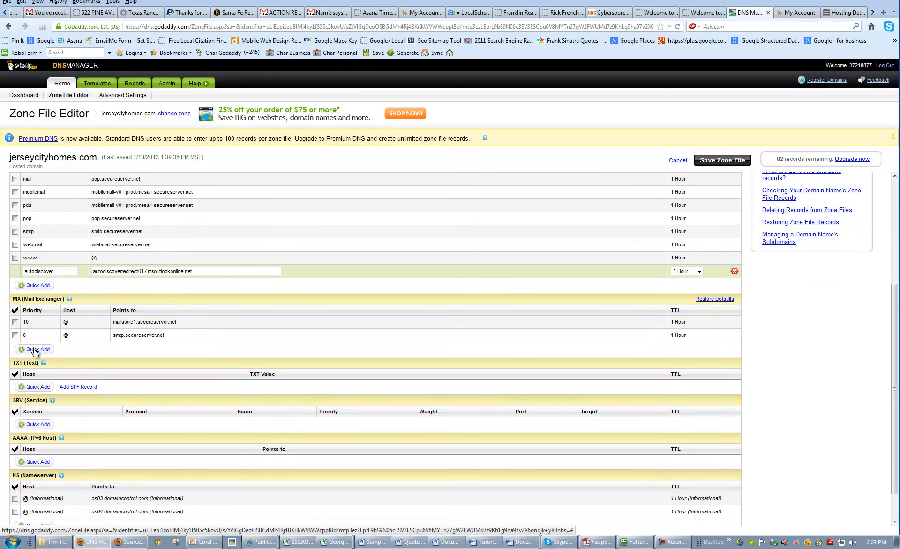
pyautogui.click(735, 322)
pyautogui.click(735, 335)
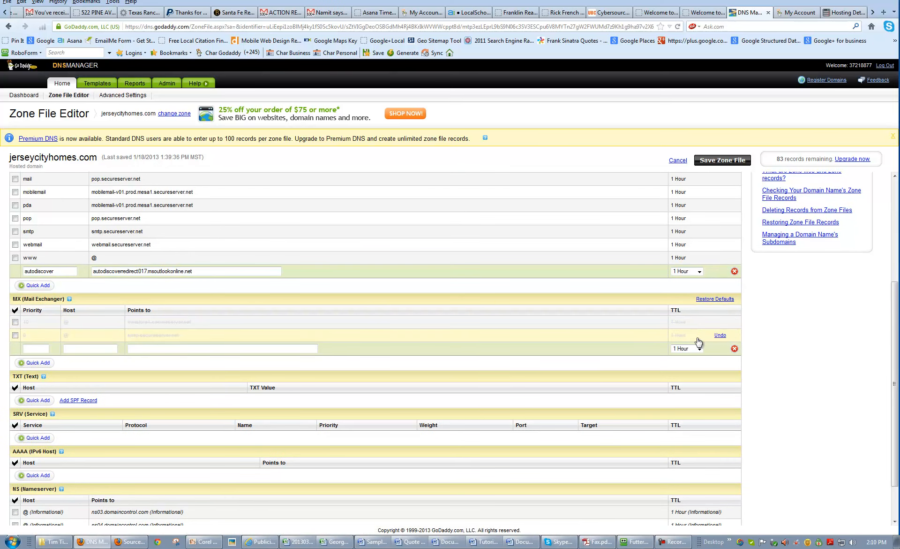
# Recheck the first MX record in WSMDomains and fill the new GoDaddy MX record with priority 1 and host aspmx.l.google.com
pyautogui.click(704, 13)
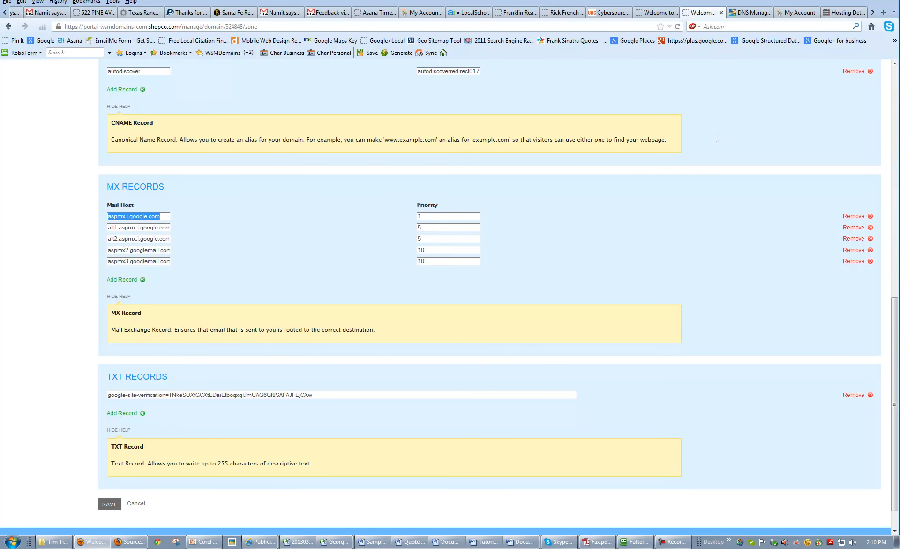
pyautogui.click(750, 13)
pyautogui.click(42, 346)
pyautogui.click(107, 349)
pyautogui.hotkey('ctrl', 'v')
pyautogui.click(149, 350)
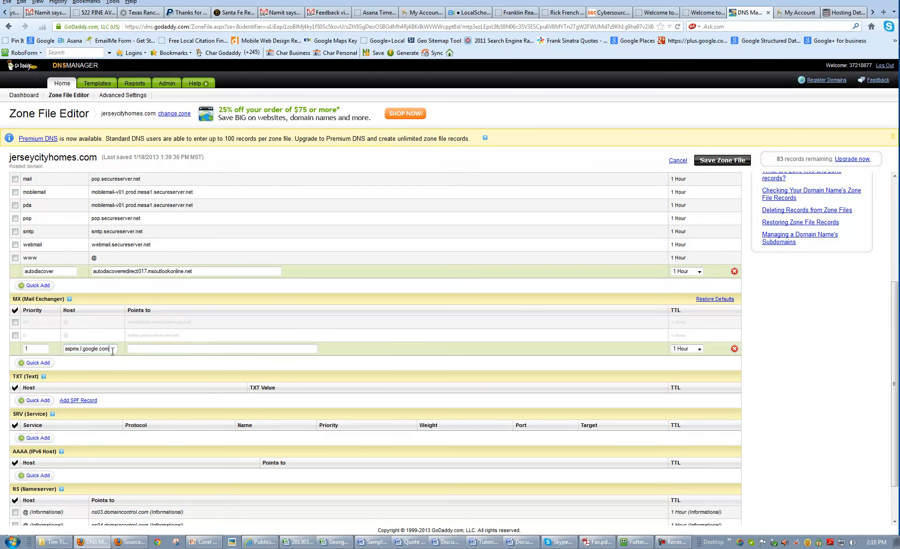
# Add a second MX record in GoDaddy with priority 5 and the host alt1.aspmx.l.google.com copied from WSMDomains
pyautogui.click(40, 362)
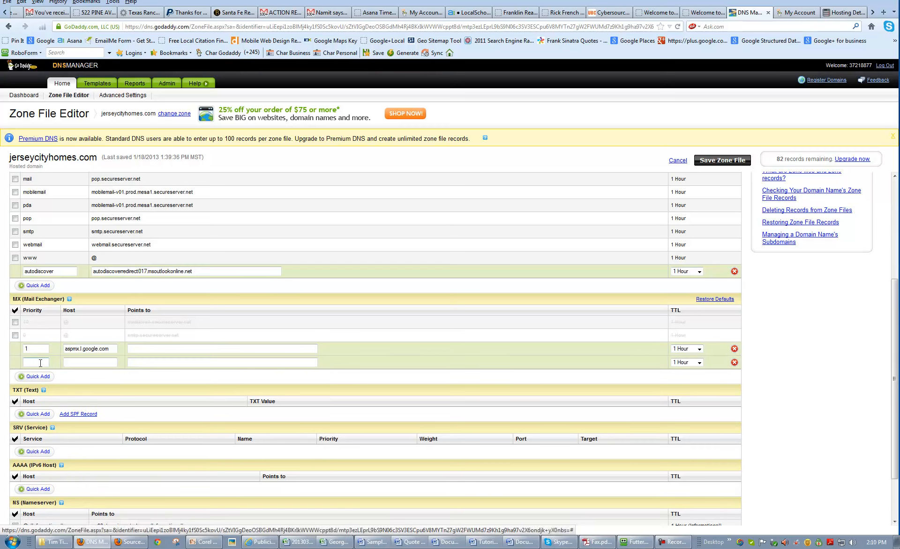
pyautogui.click(704, 15)
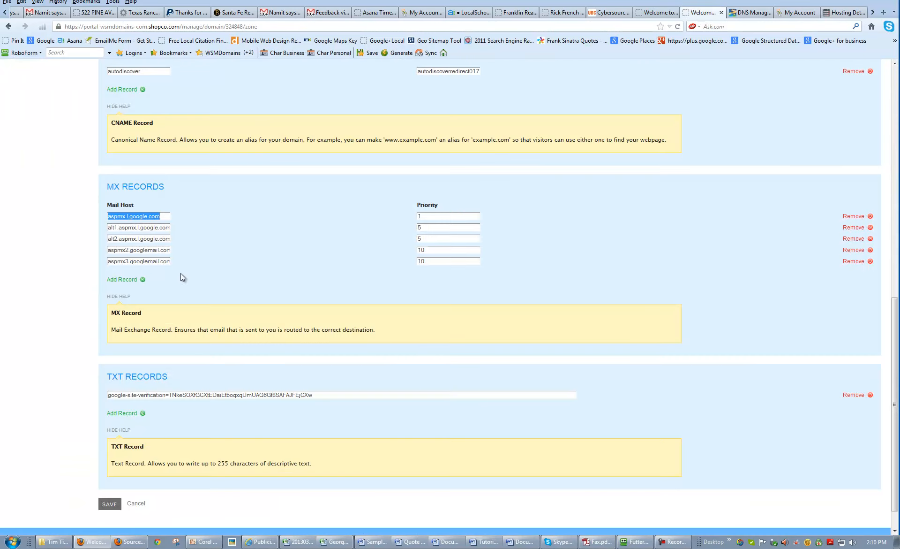
pyautogui.tripleClick(155, 230)
pyautogui.hotkey('ctrl', 'c')
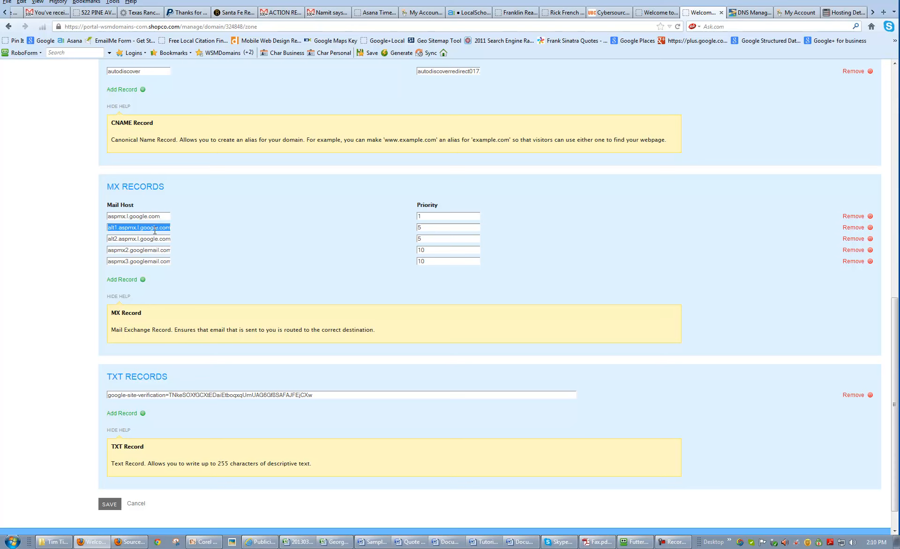
pyautogui.click(751, 12)
pyautogui.click(47, 359)
pyautogui.write('5')
pyautogui.press('Tab')
pyautogui.hotkey('ctrl', 'v')
# Add a third MX record in the GoDaddy zone file with priority 5 and the host alt2.aspmx.l.google.com copied from WSMDomains
pyautogui.click(36, 378)
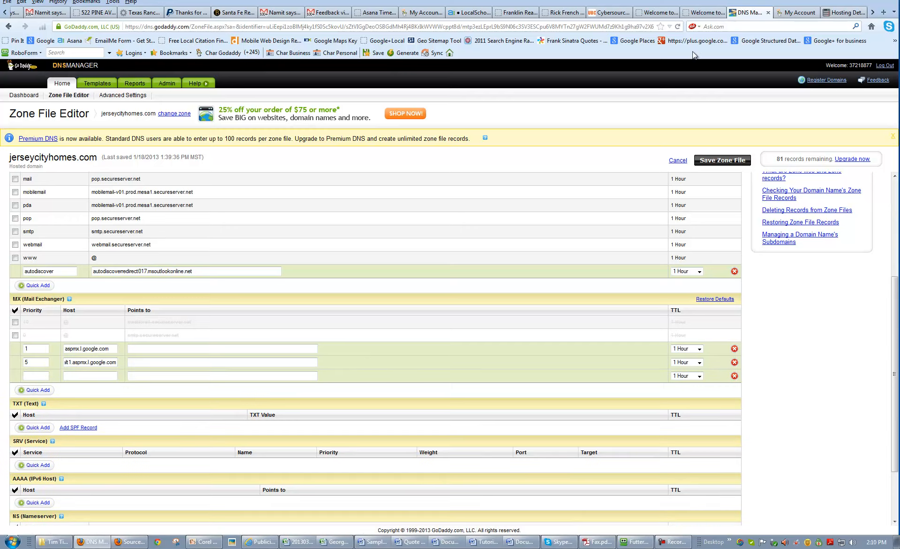
pyautogui.click(704, 13)
pyautogui.tripleClick(156, 239)
pyautogui.hotkey('ctrl', 'c')
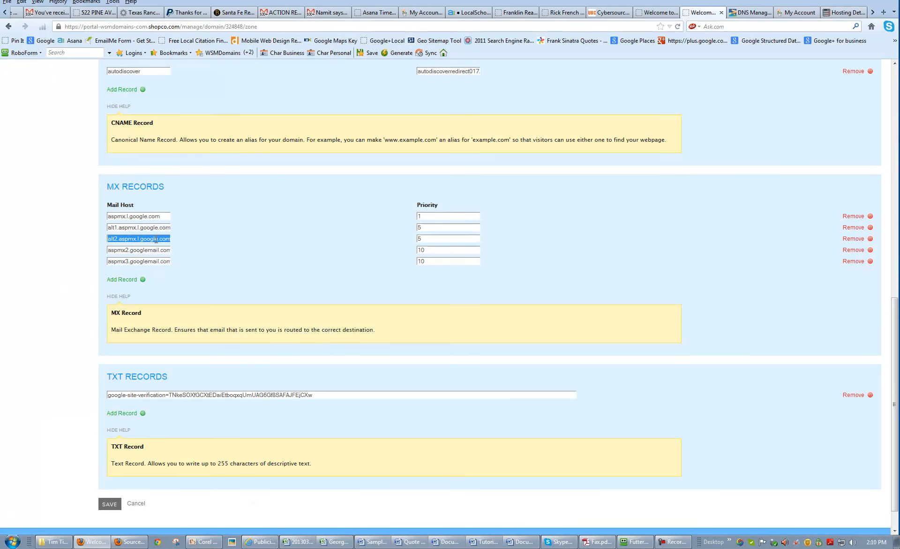
pyautogui.click(750, 13)
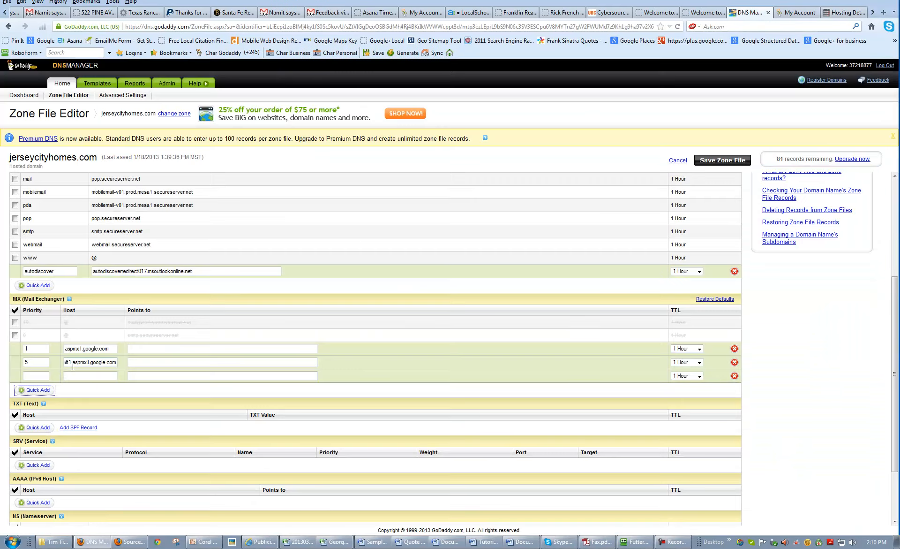
pyautogui.click(46, 375)
pyautogui.write('5')
pyautogui.press('Tab')
pyautogui.hotkey('ctrl', 'v')
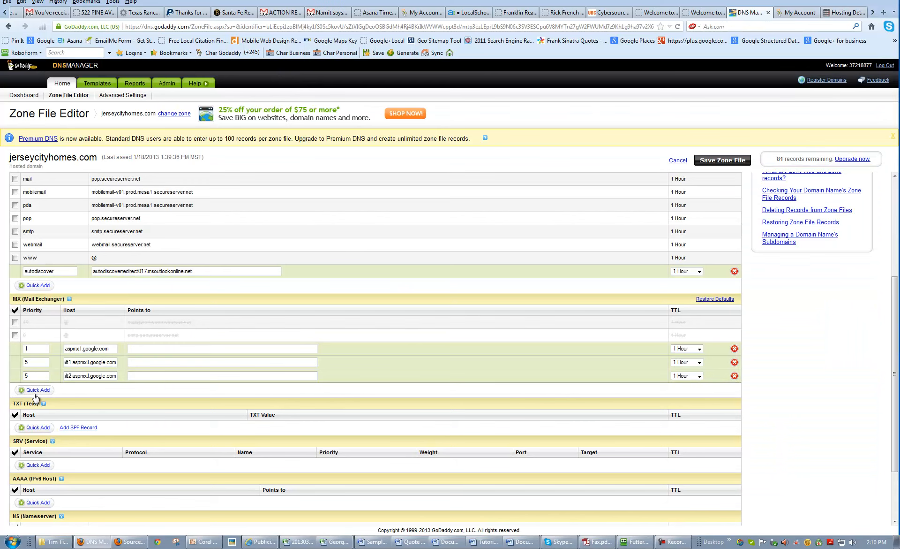
# Add two blank MX records in GoDaddy and fill the first with priority 10 and host aspmx2.googlemail.com copied from WSMDomains
pyautogui.click(34, 391)
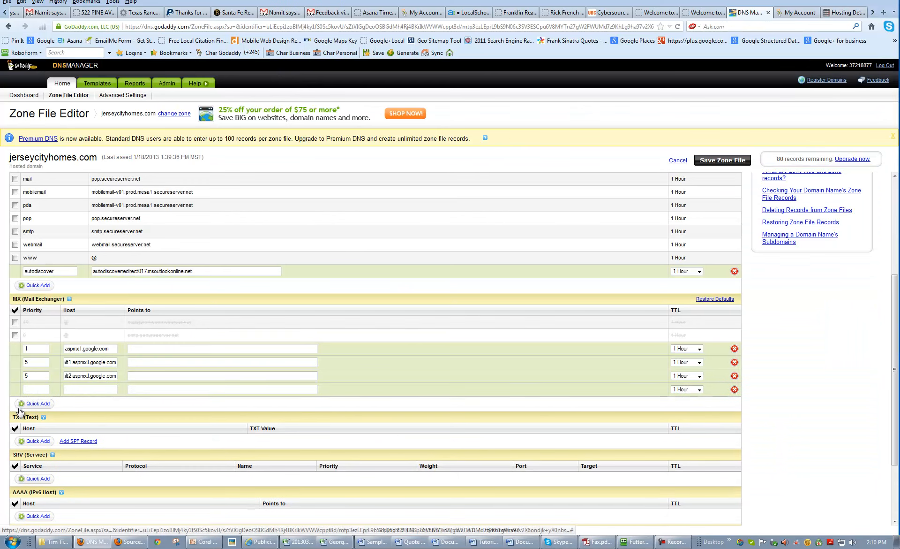
pyautogui.click(31, 404)
pyautogui.click(698, 12)
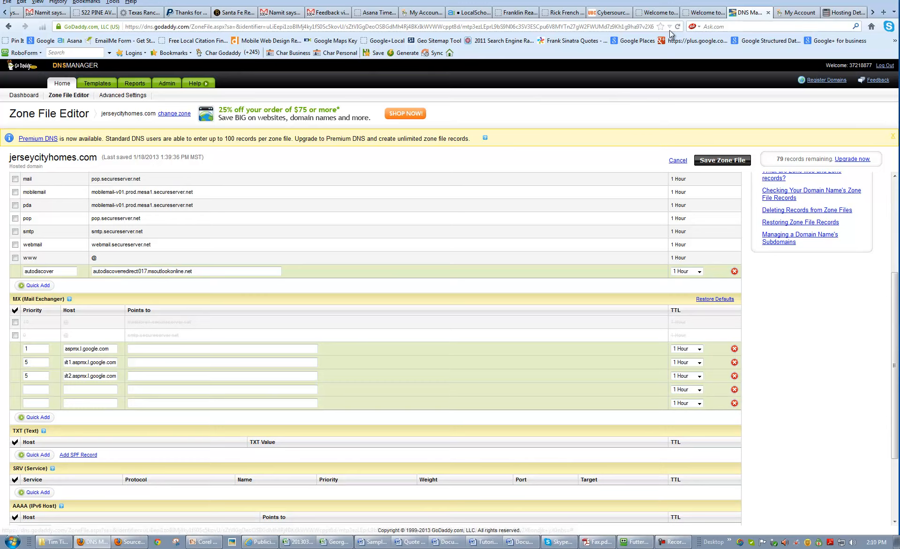
pyautogui.tripleClick(161, 250)
pyautogui.hotkey('ctrl', 'c')
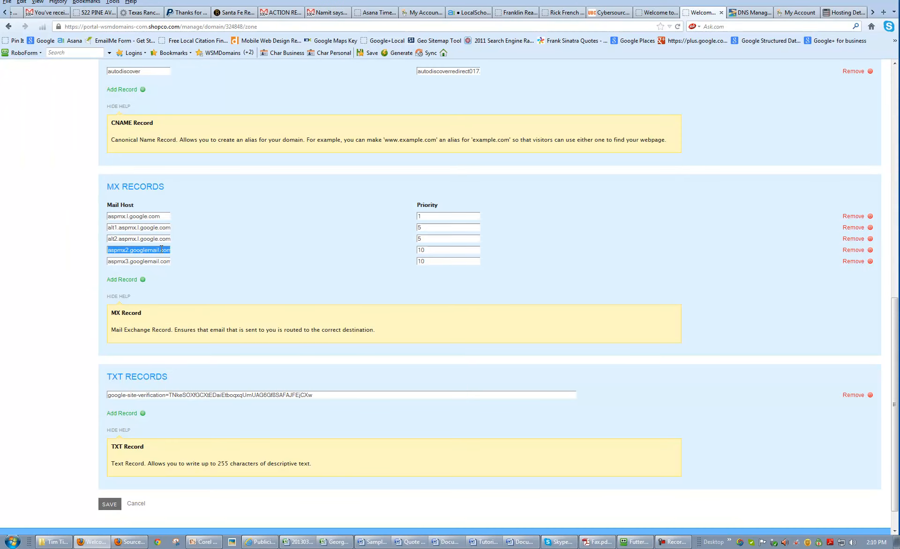
pyautogui.click(757, 16)
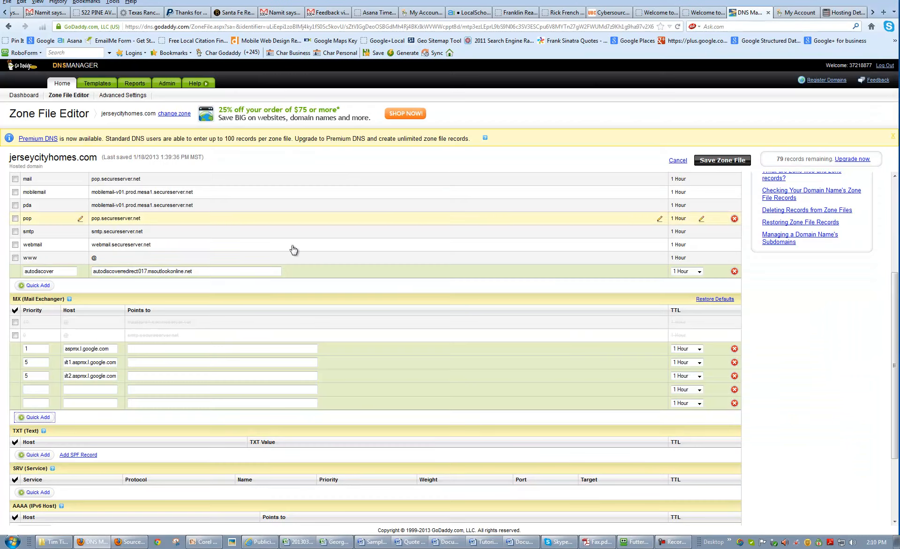
pyautogui.click(80, 389)
pyautogui.hotkey('ctrl', 'v')
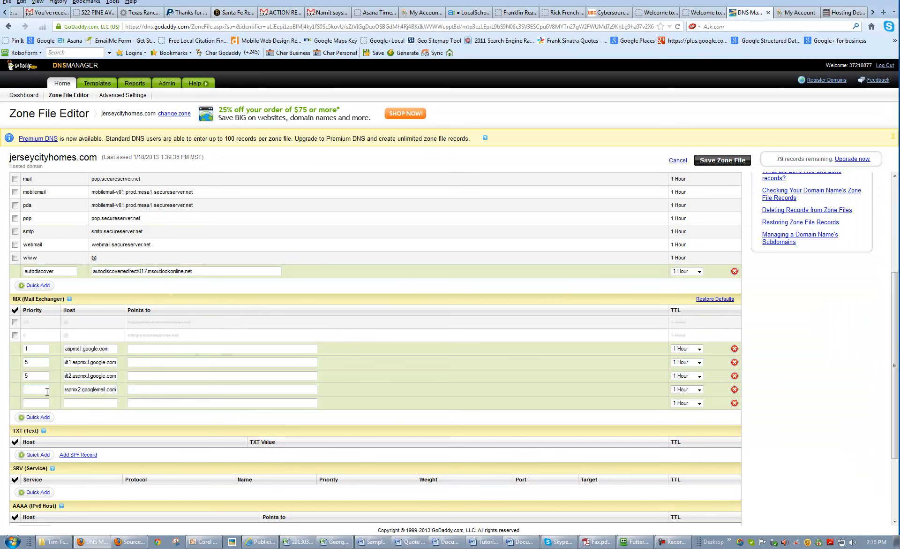
pyautogui.click(41, 391)
# Fill the last blank GoDaddy MX record with priority 10 and the host aspmx3.googlemail.com copied from WSMDomains
pyautogui.click(42, 402)
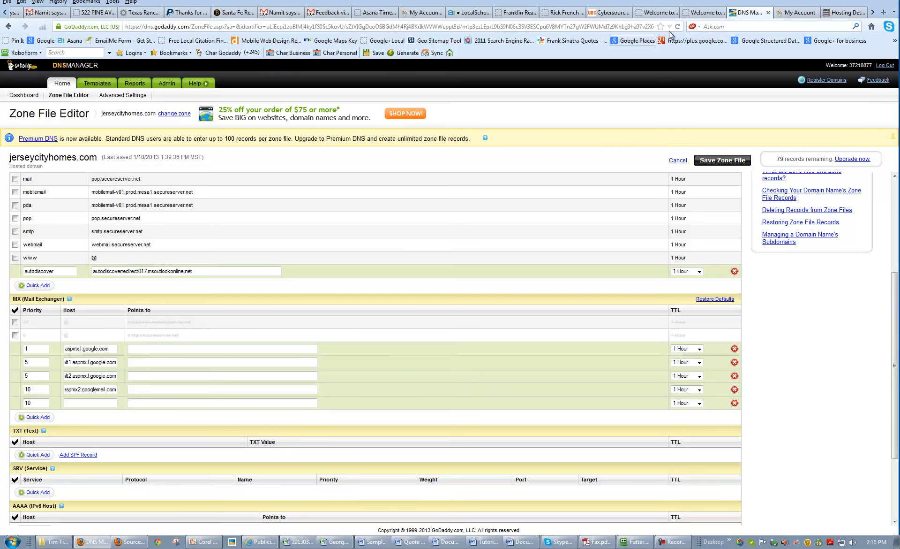
pyautogui.click(694, 15)
pyautogui.click(155, 262)
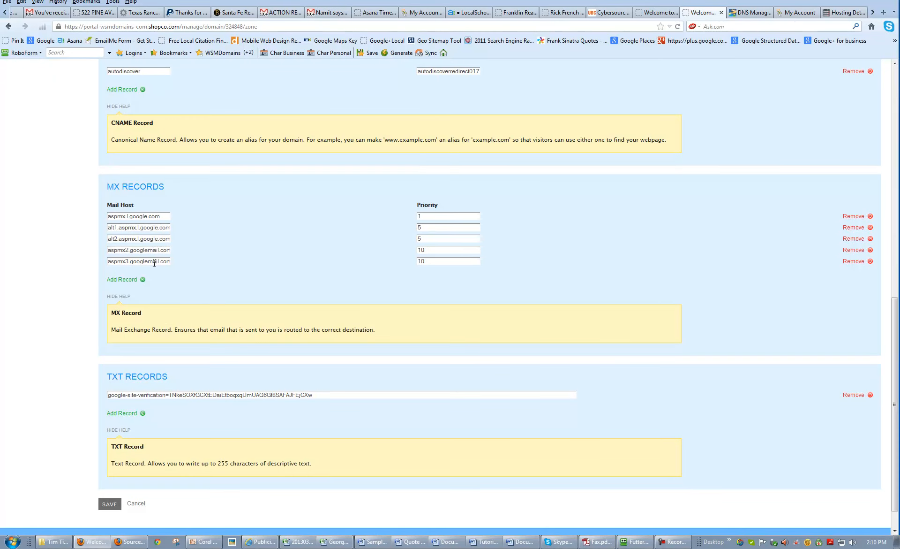
pyautogui.tripleClick(154, 264)
pyautogui.hotkey('ctrl', 'c')
pyautogui.click(750, 13)
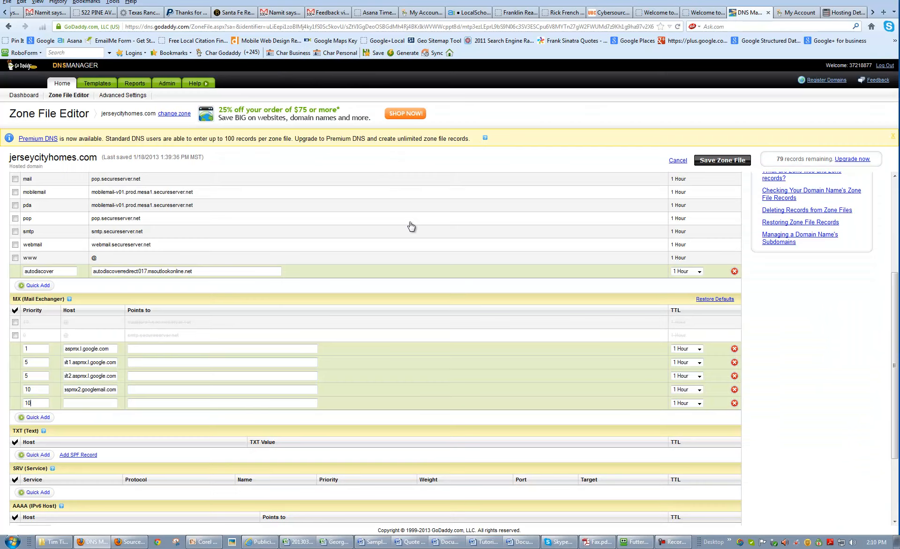
pyautogui.click(75, 403)
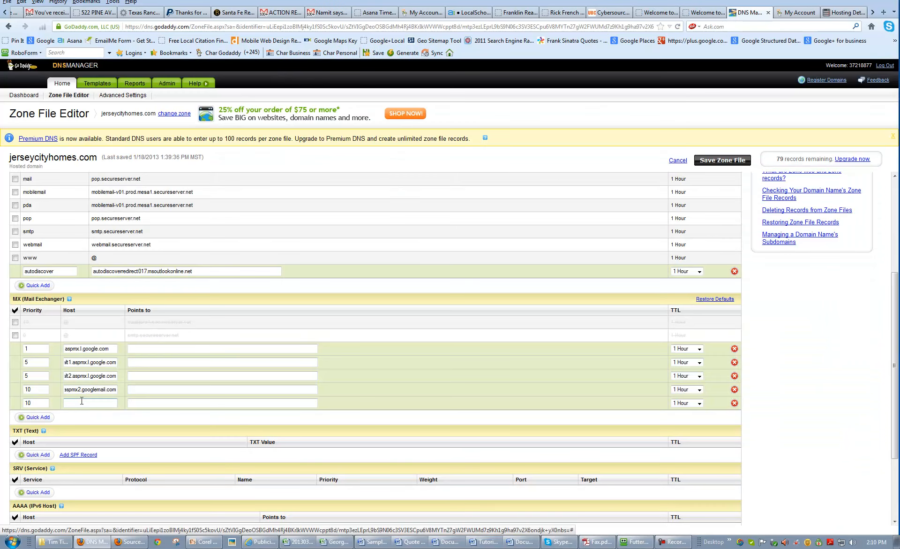
pyautogui.hotkey('ctrl', 'v')
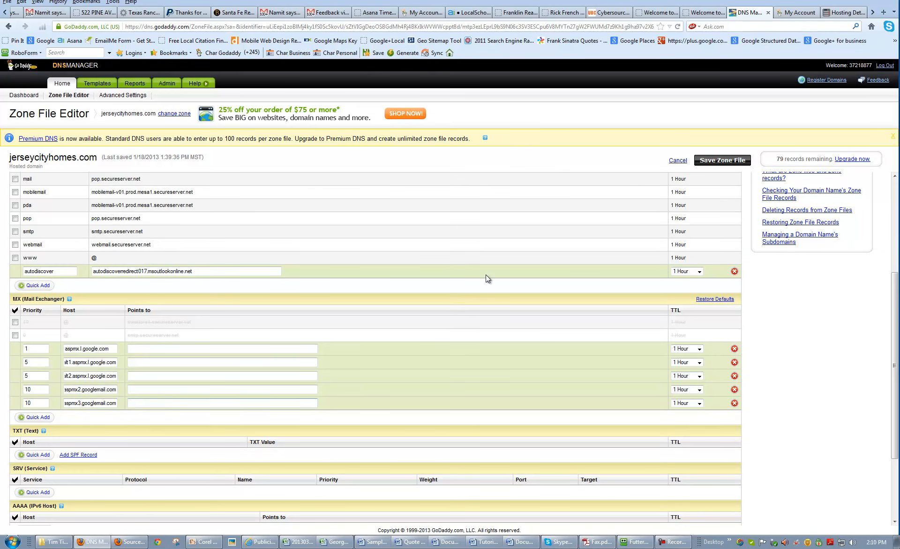
# Add a TXT record in GoDaddy and paste the full google-site-verification token string from WSMDomains as its TXT value
pyautogui.click(704, 12)
pyautogui.scroll(-1, 197, 319)
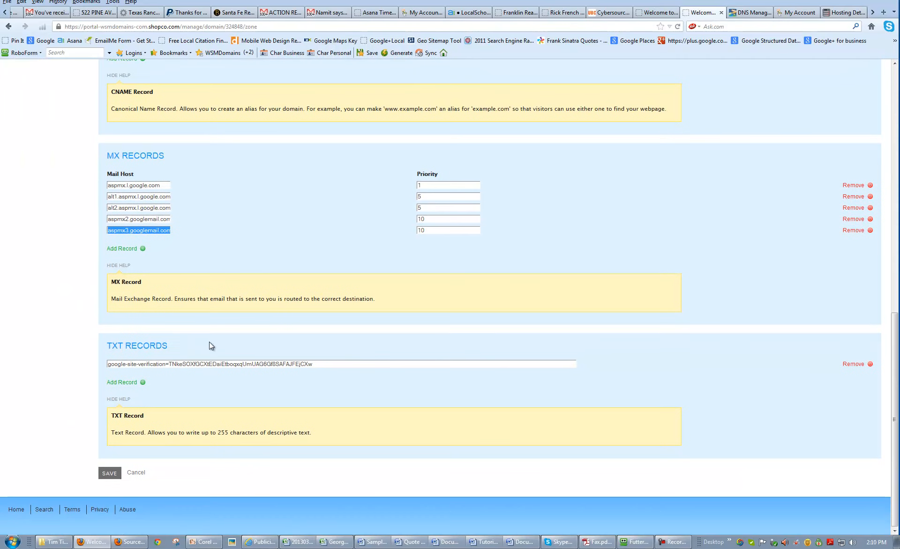
pyautogui.moveTo(317, 366); pyautogui.dragTo(94, 370)
pyautogui.hotkey('ctrl', 'c')
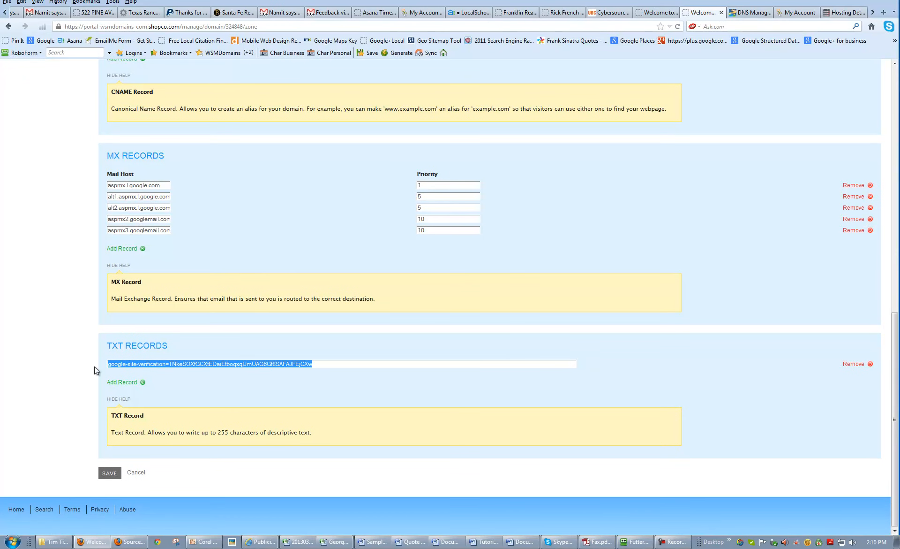
pyautogui.click(750, 12)
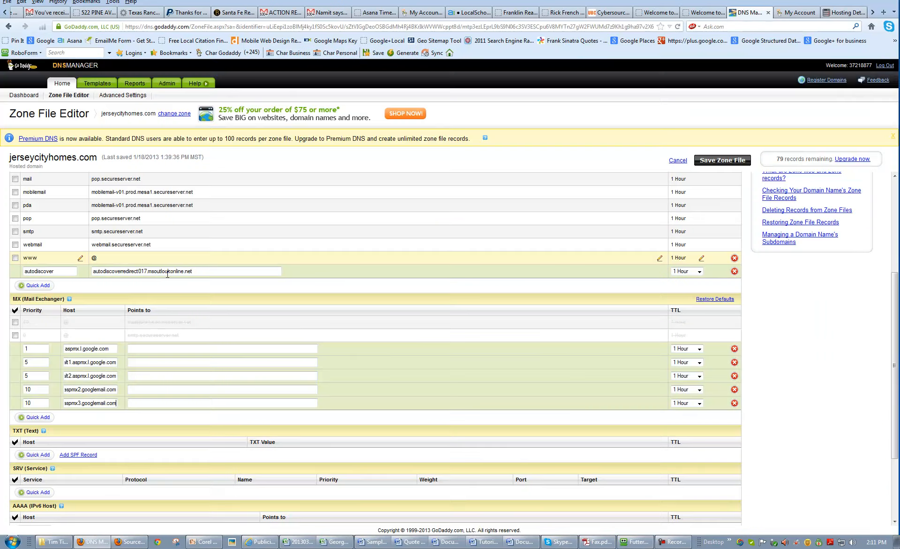
pyautogui.scroll(-1, 96, 356)
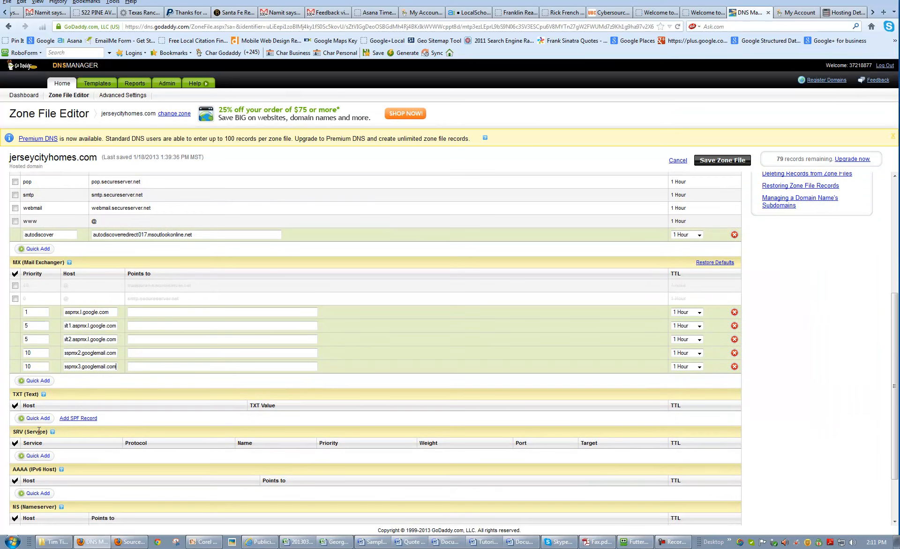
pyautogui.click(41, 419)
pyautogui.click(302, 417)
pyautogui.click(117, 416)
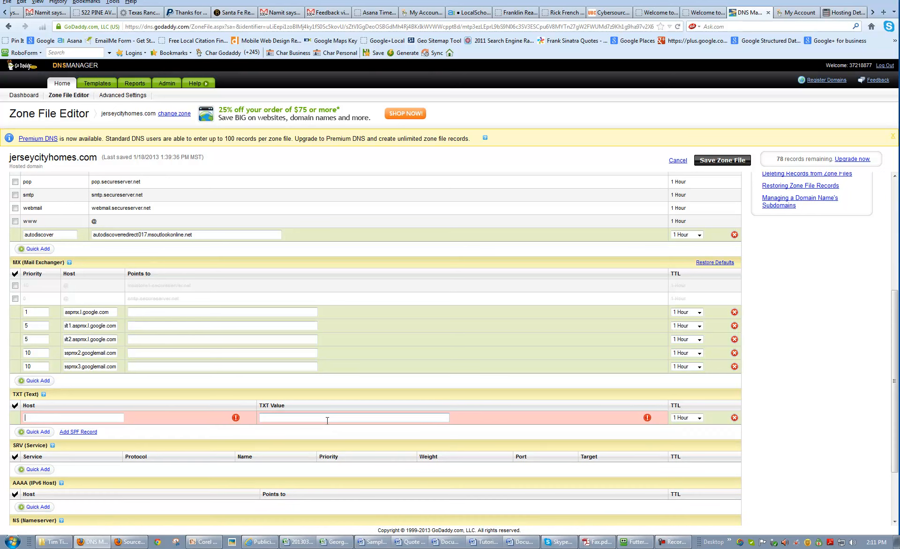
pyautogui.press('Tab')
pyautogui.hotkey('ctrl', 'v')
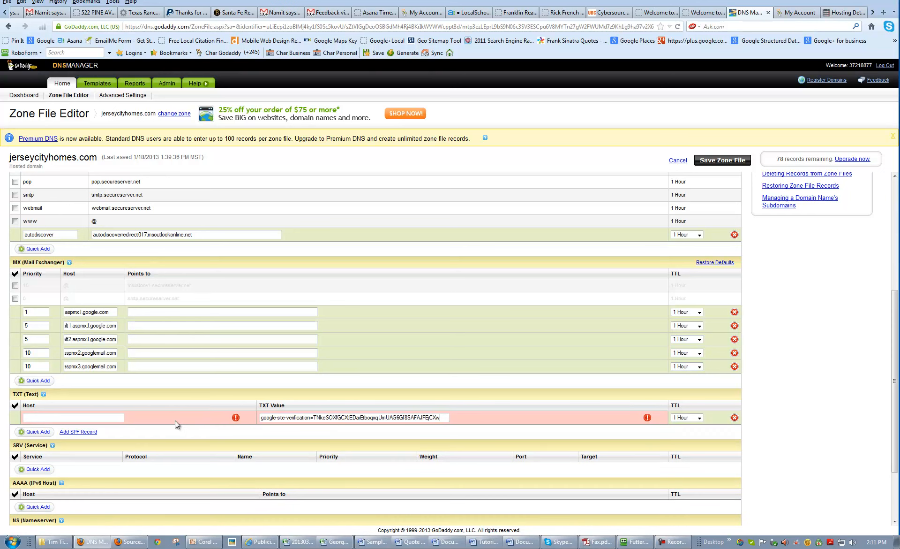
# Add a blank TXT record in WSMDomains to check its field heading, and remove it again
pyautogui.click(704, 12)
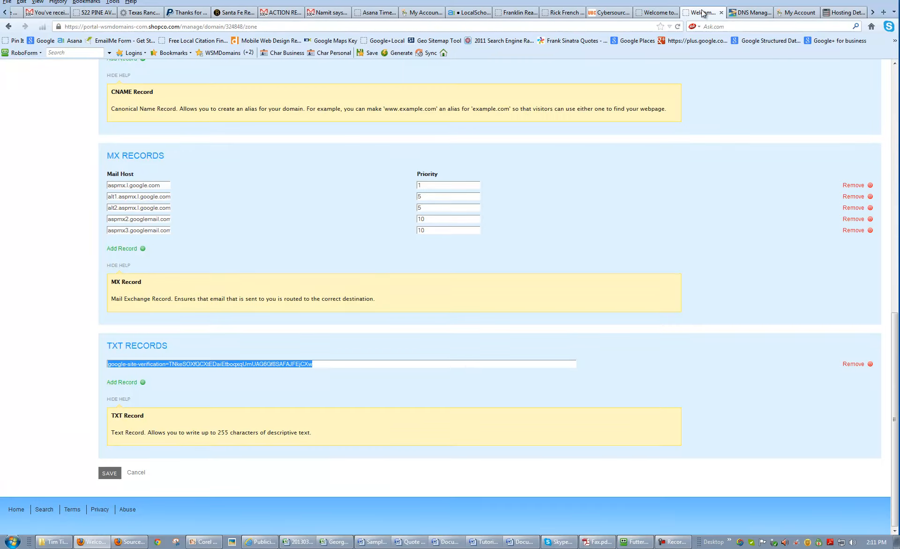
pyautogui.click(132, 381)
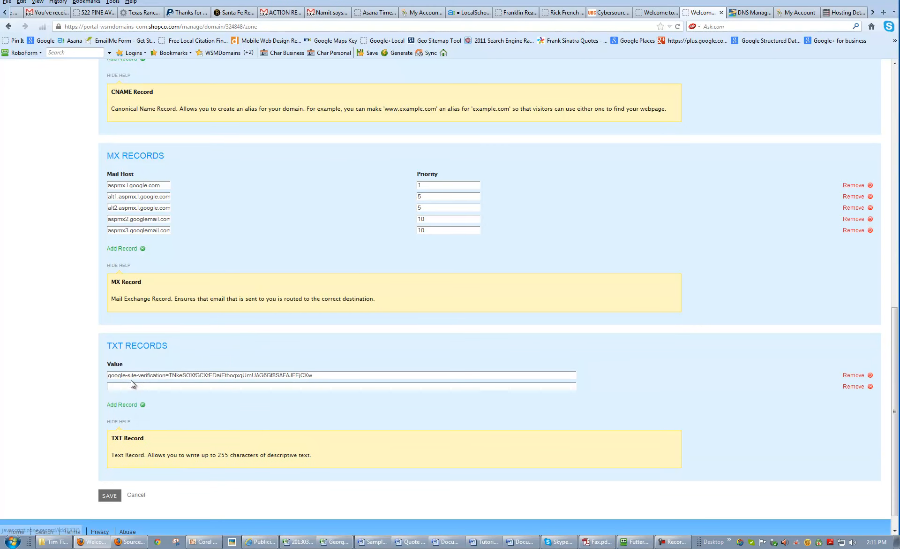
pyautogui.click(855, 387)
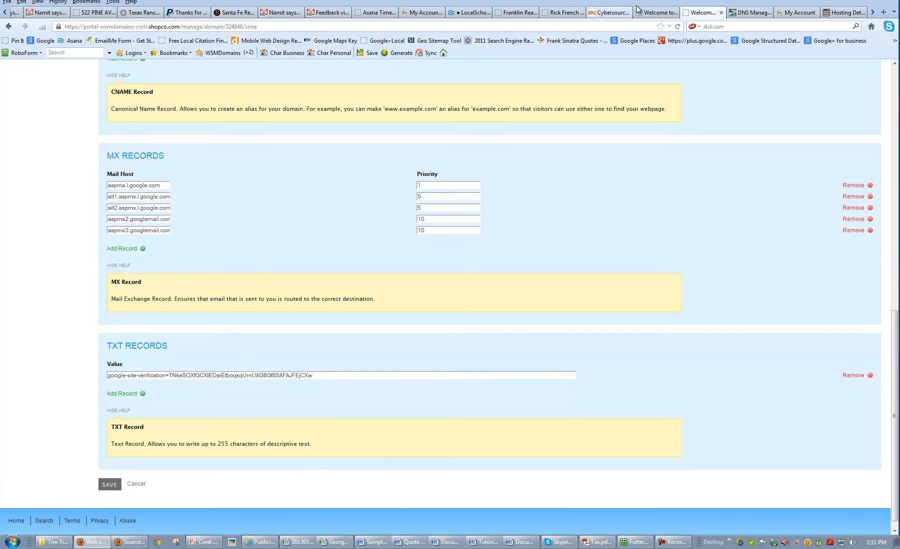
# Move google-site-verification from the GoDaddy TXT value into the Host field, keeping only the verification token as the value
pyautogui.hotkey('ctrl', 'Tab')
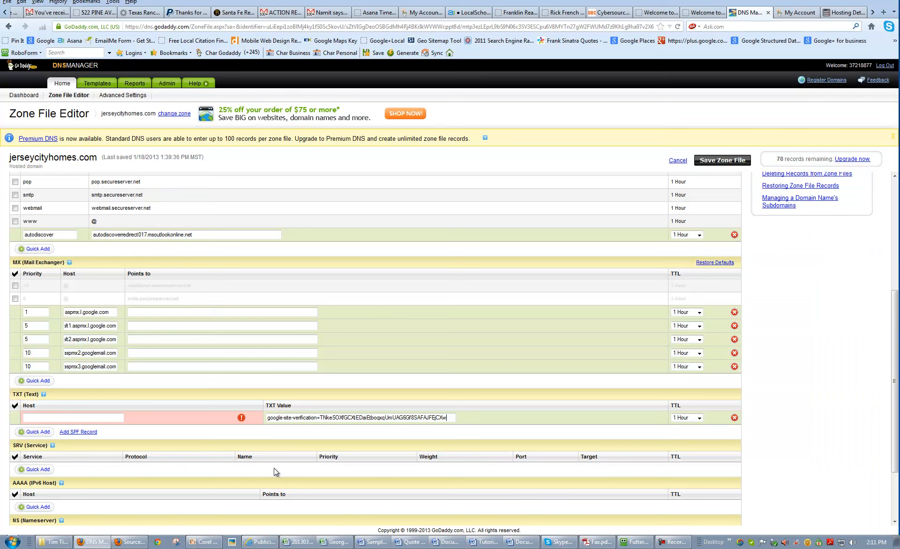
pyautogui.click(320, 417)
pyautogui.moveTo(322, 418); pyautogui.dragTo(226, 416)
pyautogui.hotkey('ctrl', 'x')
pyautogui.click(118, 418)
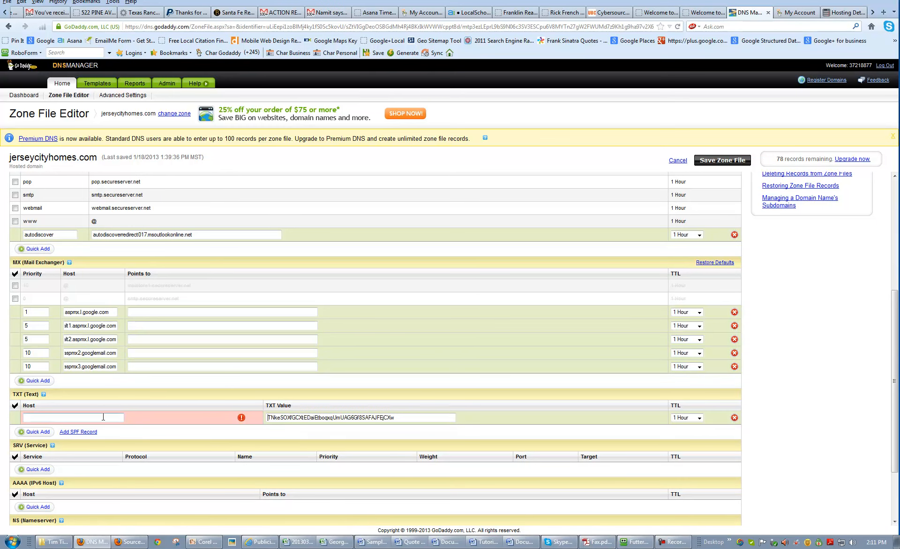
pyautogui.hotkey('ctrl', 'v')
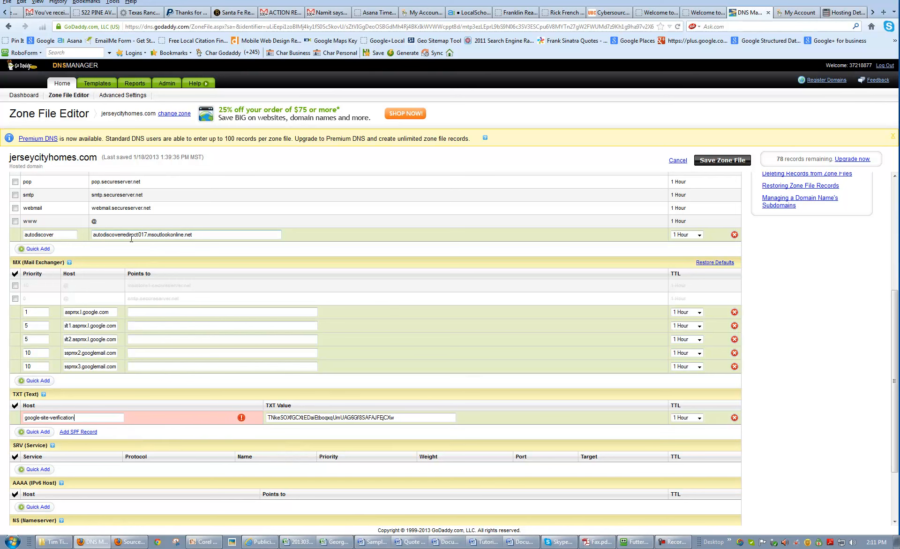
pyautogui.click(137, 431)
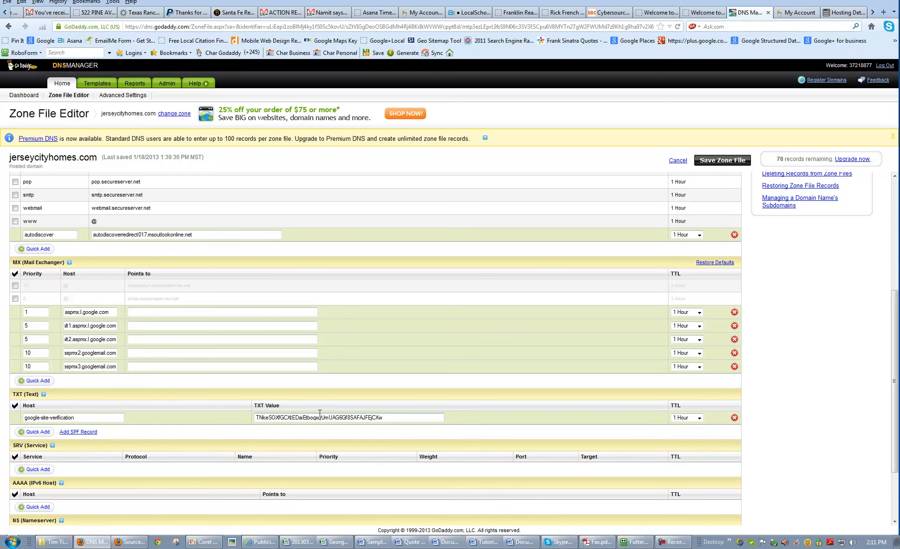
# Review the nameservers and the A, CNAME, MX and TXT records of jerseycityhomes.com in WSMDomains
pyautogui.click(69, 262)
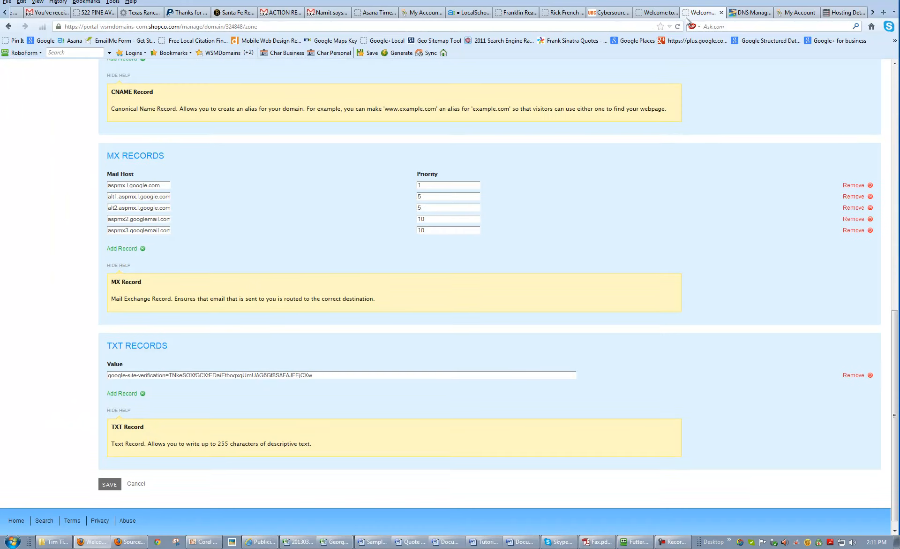
pyautogui.click(696, 13)
pyautogui.scroll(10, 202, 317)
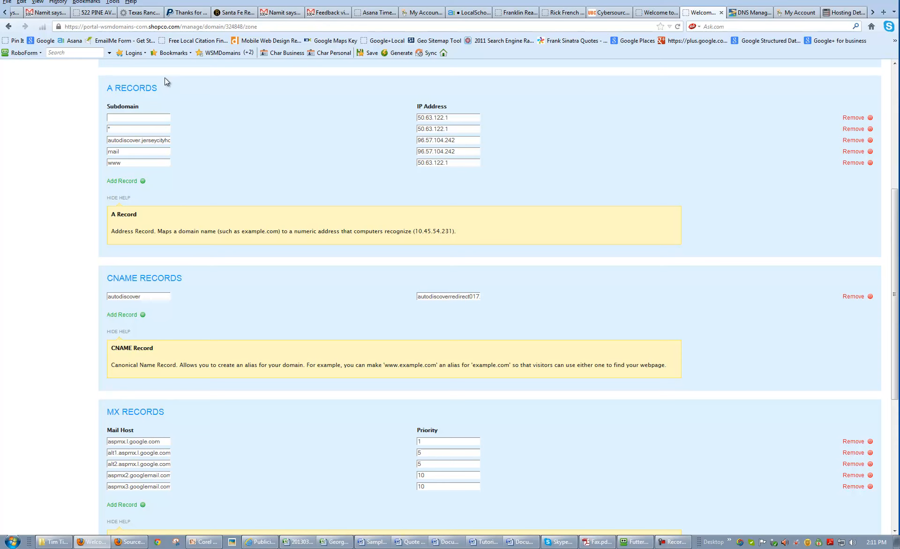
pyautogui.scroll(10, 177, 107)
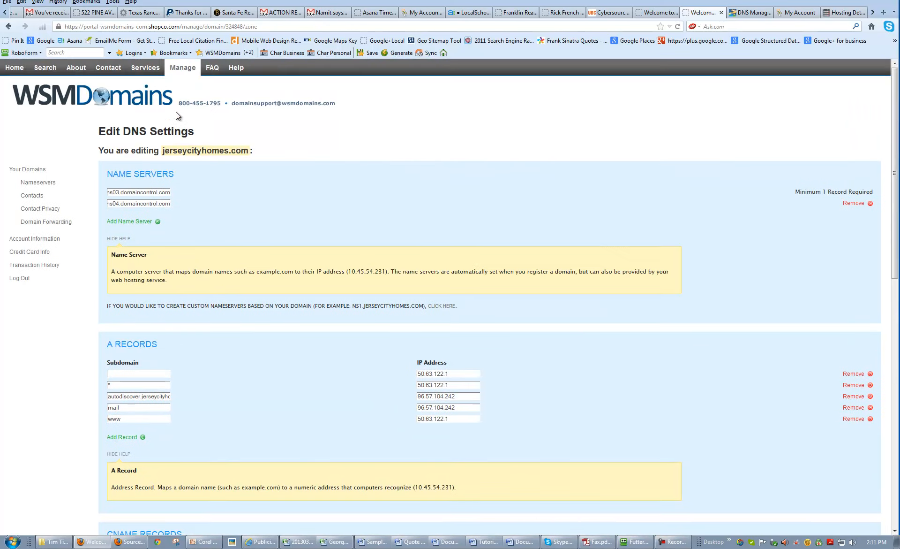
pyautogui.scroll(-8, 223, 206)
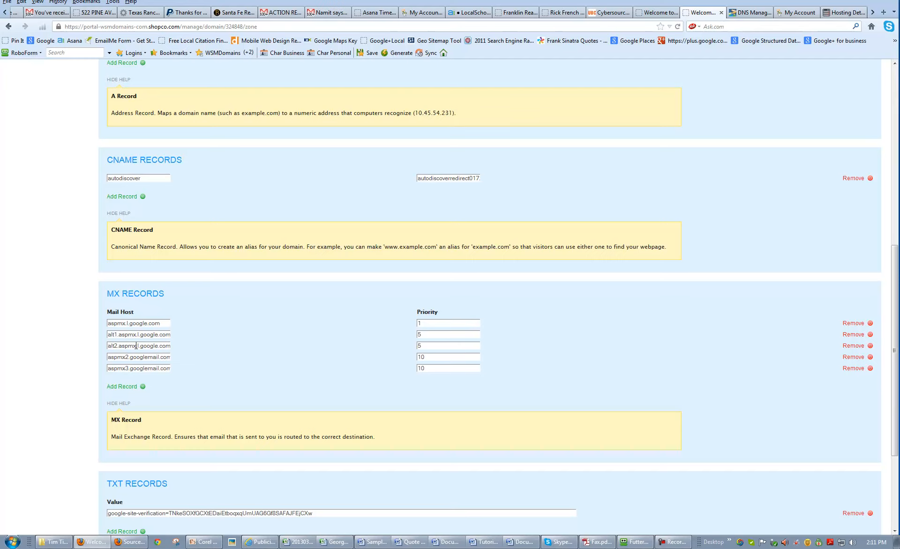
pyautogui.scroll(-3, 181, 382)
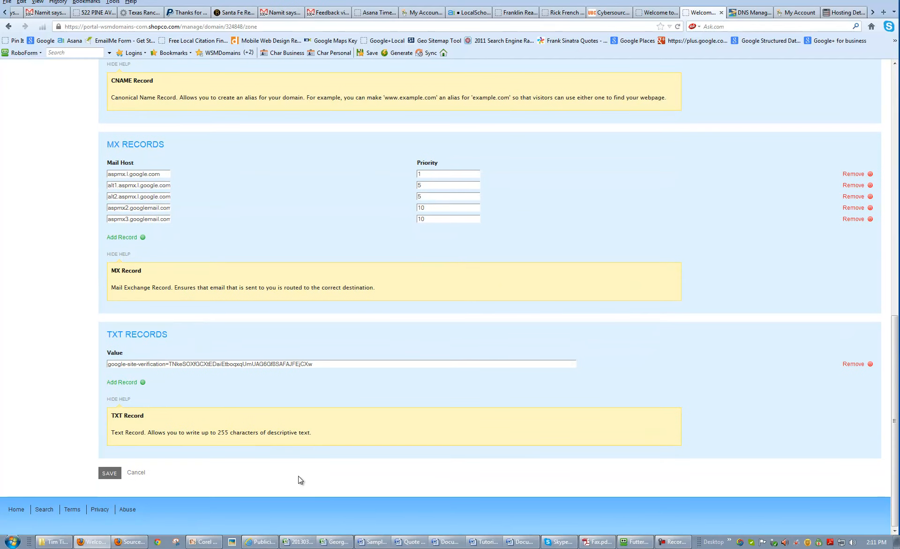
pyautogui.scroll(8, 250, 411)
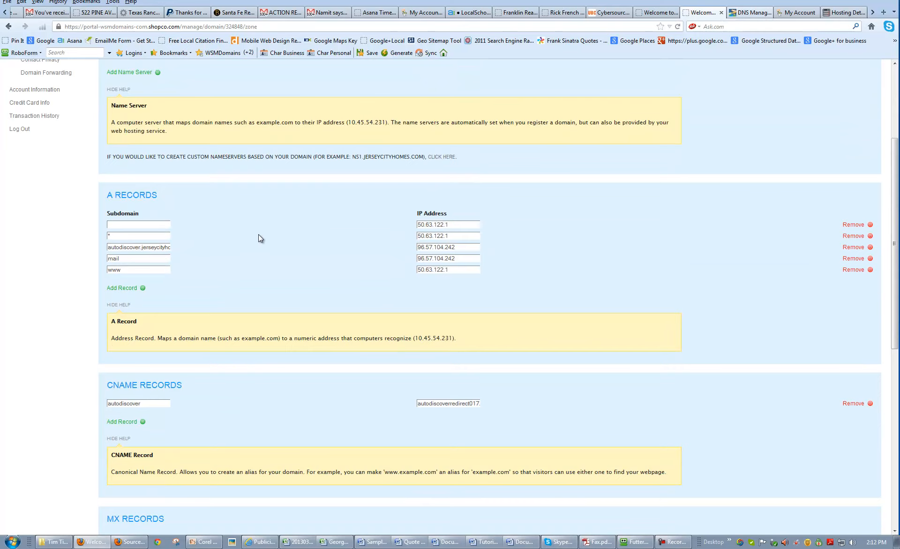
pyautogui.scroll(3, 260, 238)
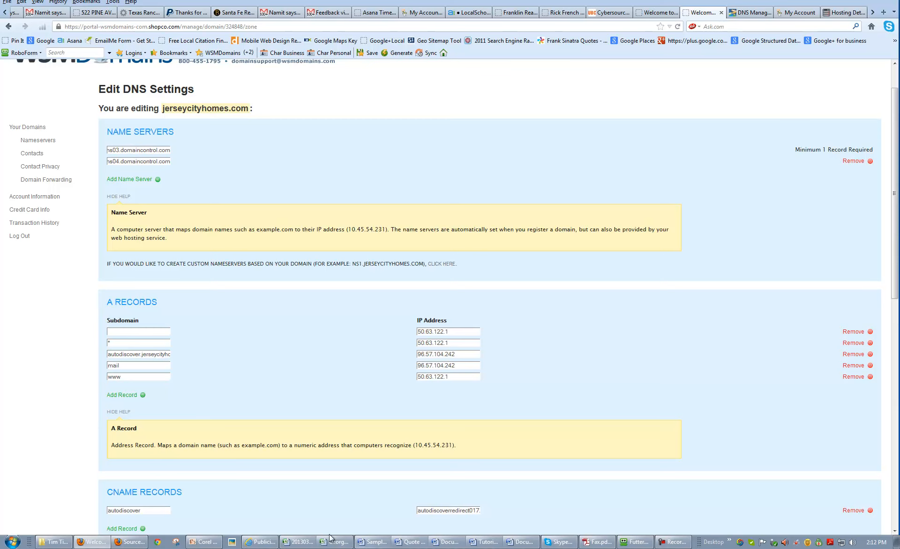
pyautogui.scroll(-2, 303, 354)
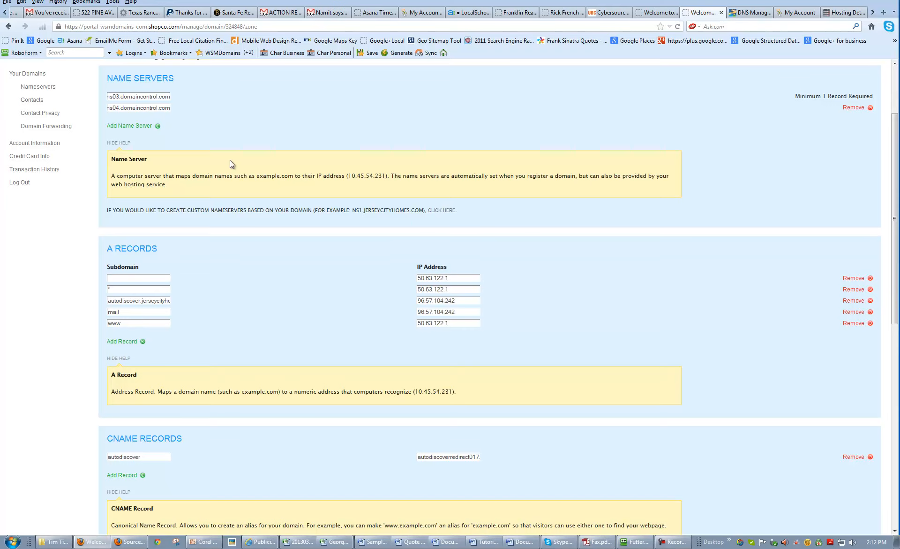
# Look through the Word document that holds the backup copy of the MX, CNAME, A and TXT records
pyautogui.scroll(3, 148, 181)
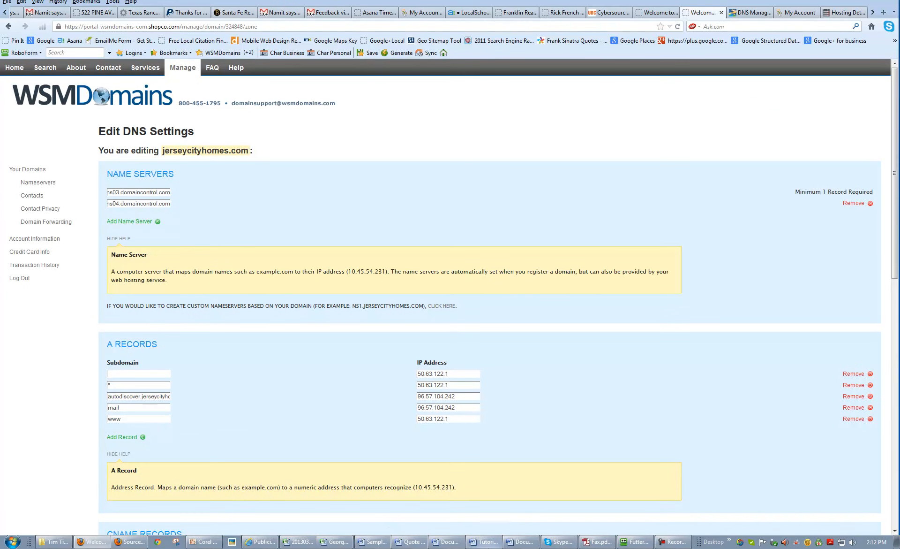
pyautogui.click(518, 542)
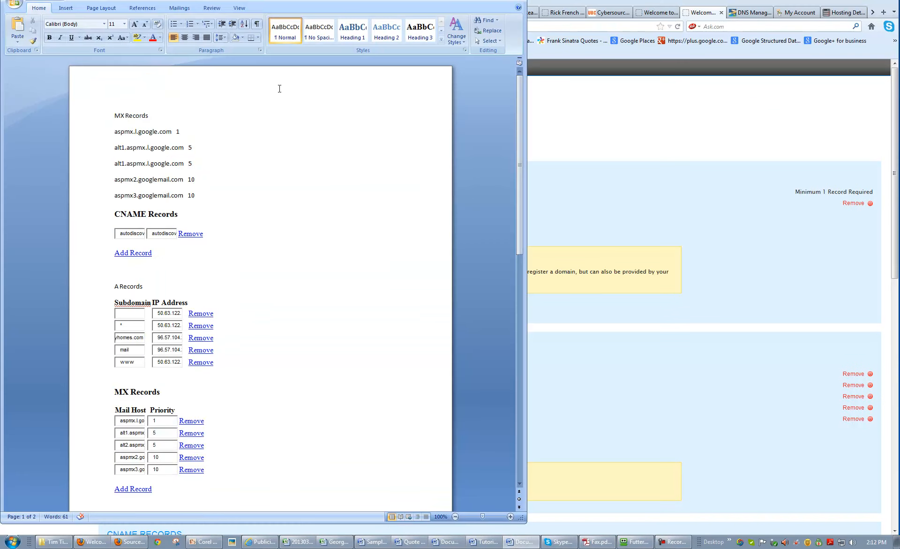
pyautogui.scroll(-15, 167, 128)
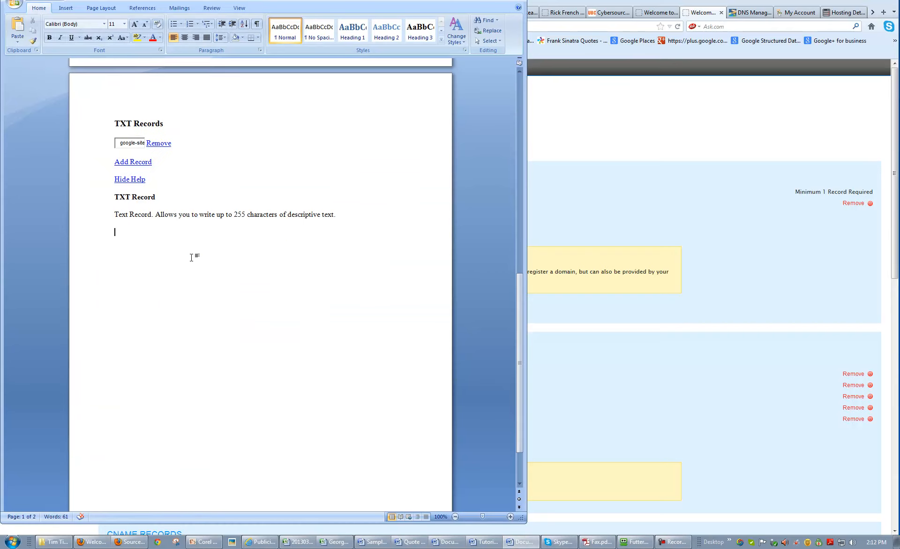
pyautogui.scroll(18, 192, 256)
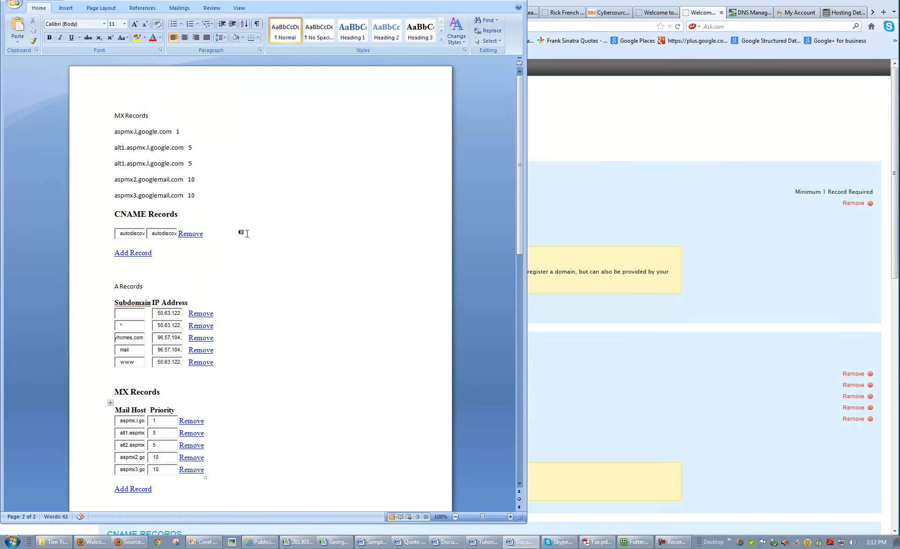
pyautogui.click(578, 125)
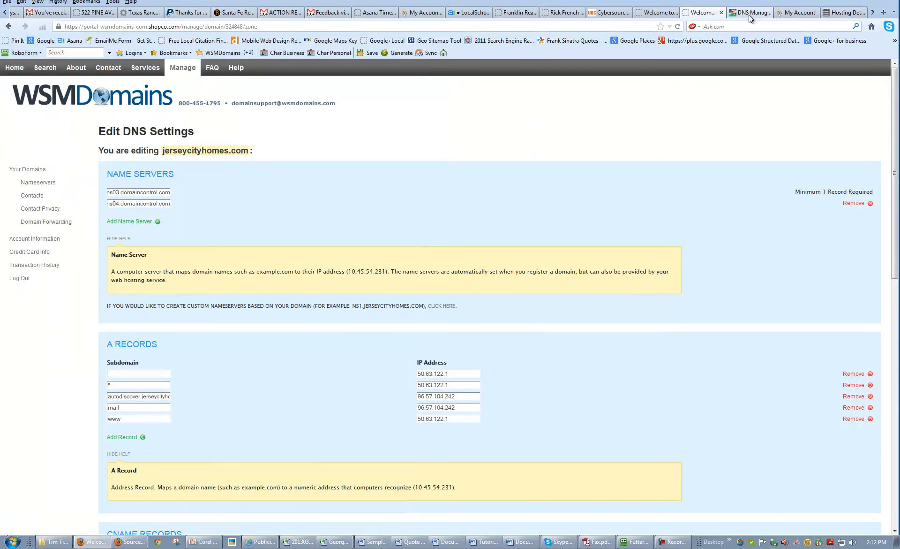
# Save the jerseycityhomes.com zone file in GoDaddy's DNS Manager and look over its CNAME, MX and TXT sections
pyautogui.click(750, 12)
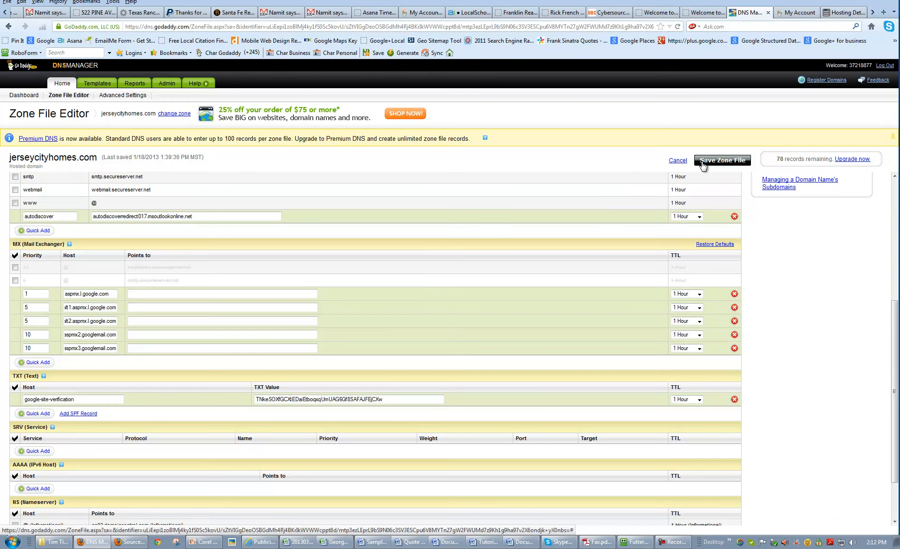
pyautogui.click(708, 162)
pyautogui.click(437, 311)
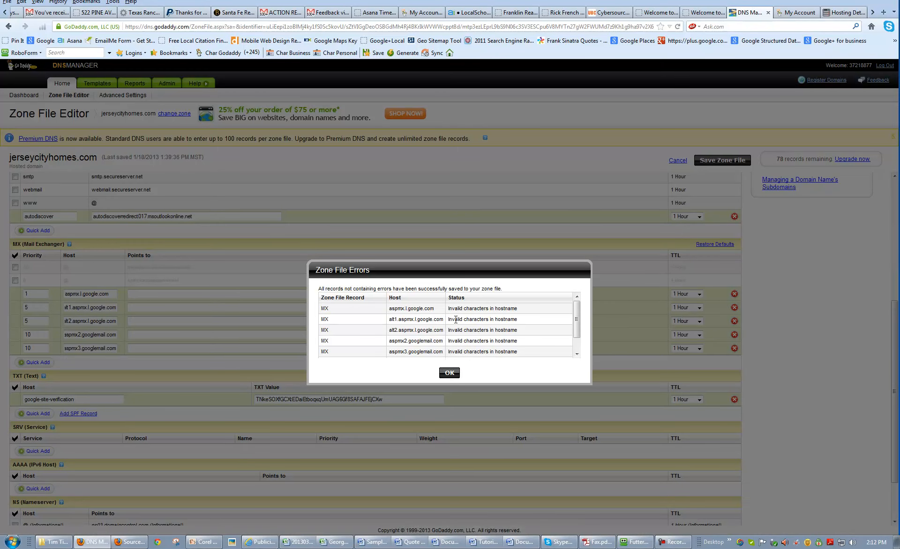
pyautogui.scroll(-1, 459, 323)
pyautogui.scroll(2, 459, 321)
pyautogui.click(450, 372)
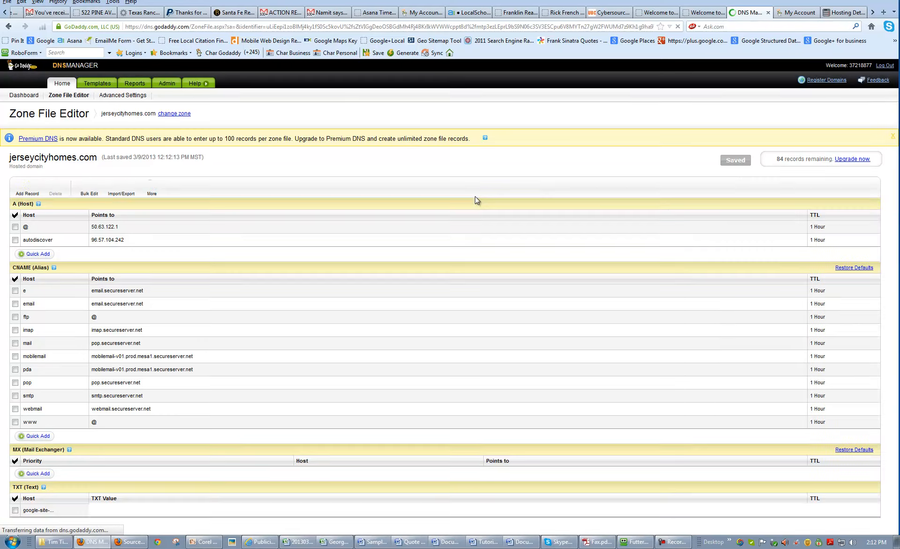
pyautogui.scroll(-2, 380, 259)
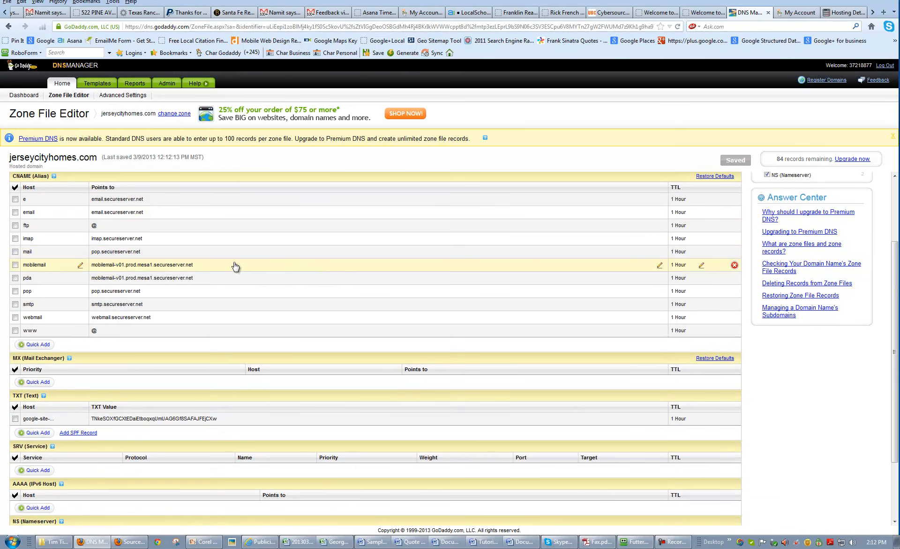
# Save the jerseycityhomes.com DNS settings in WSMDomains with the nameservers ns03.domaincontrol.com and ns04.domaincontrol.com
pyautogui.click(707, 13)
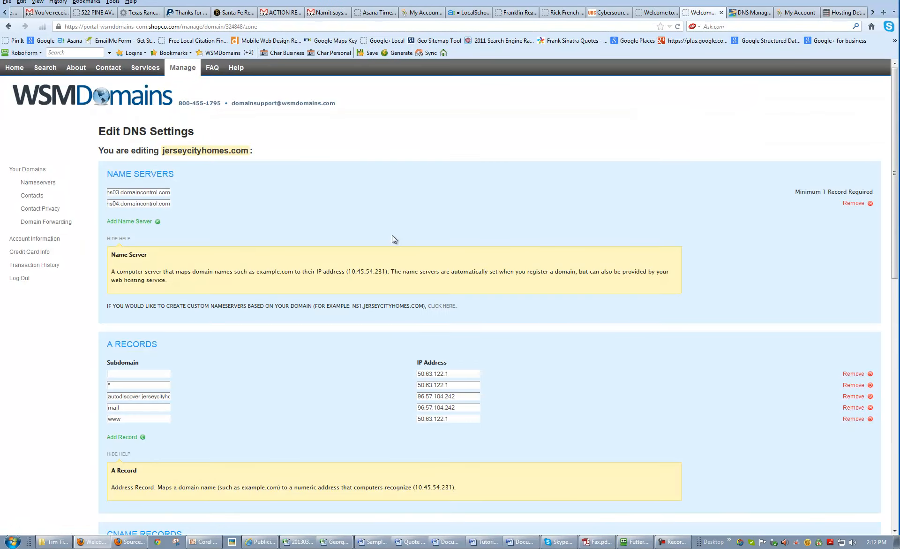
pyautogui.scroll(-18, 294, 286)
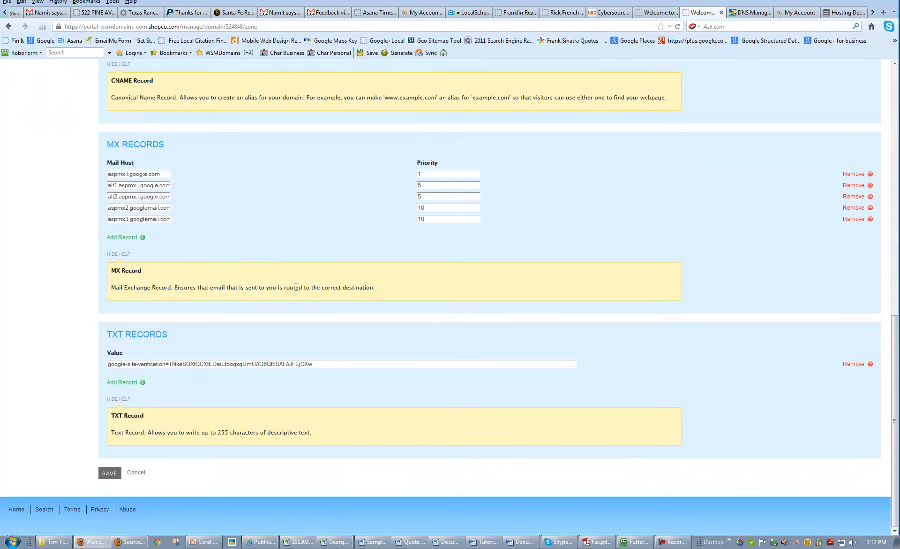
pyautogui.click(111, 474)
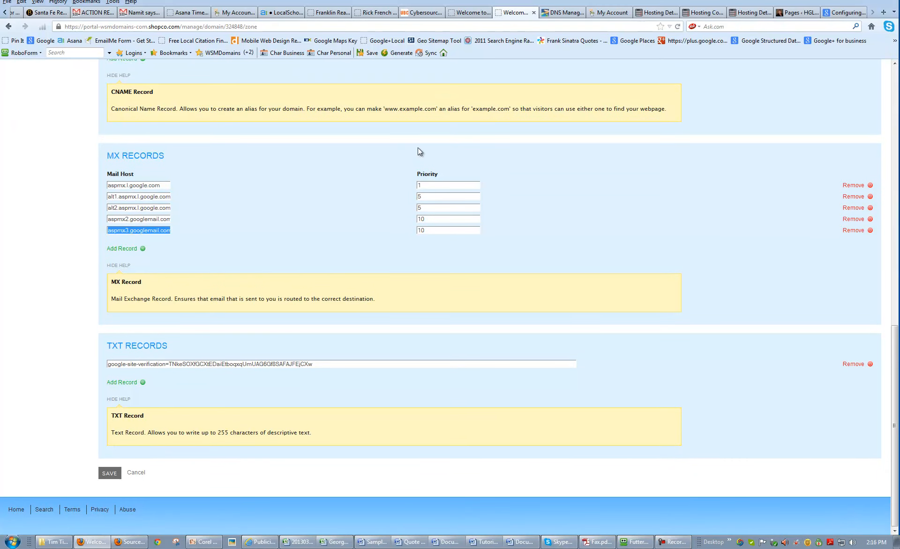
# Save the GoDaddy zone file with the five MX records that use @ as host and point to the Google mail servers
pyautogui.click(563, 14)
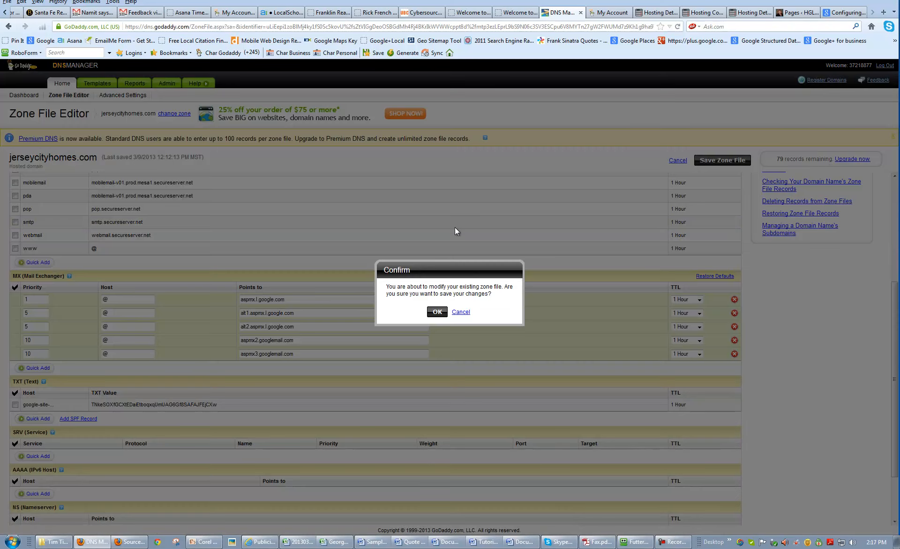
pyautogui.click(435, 309)
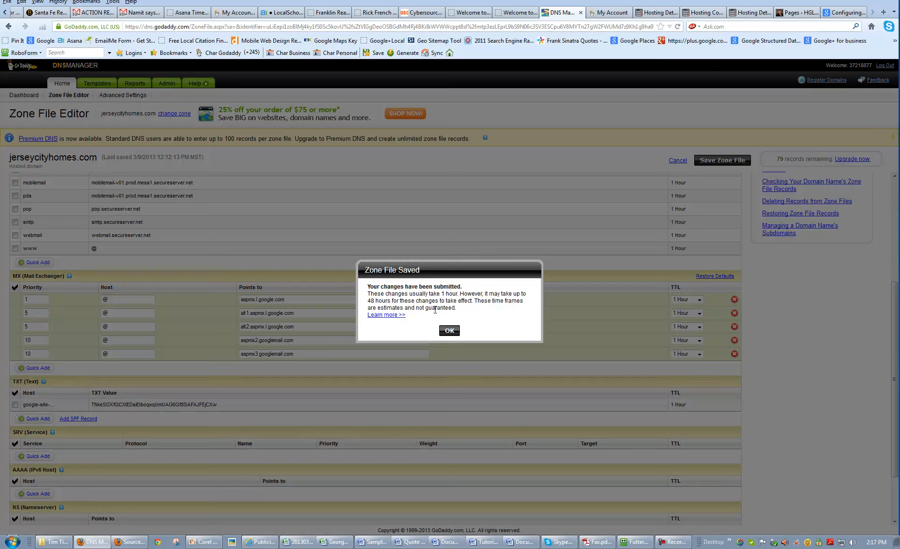
pyautogui.click(450, 331)
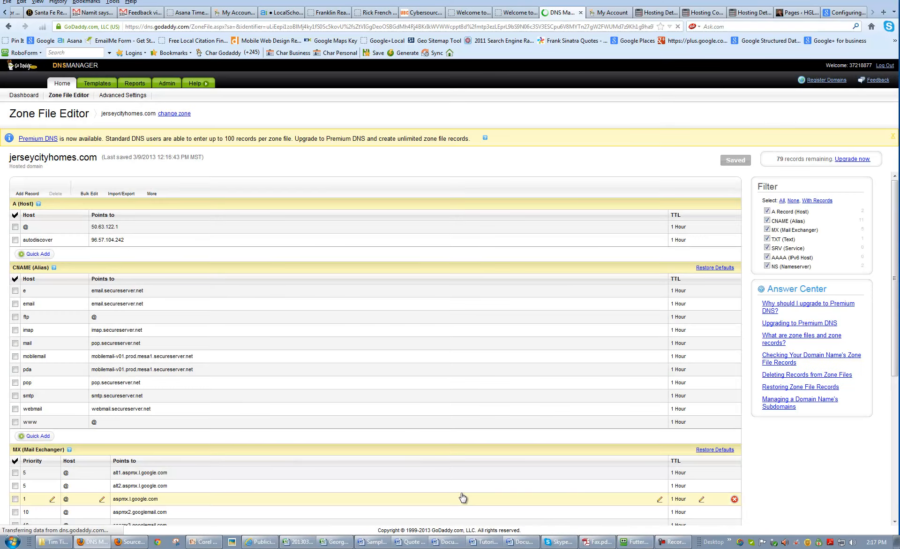
# Review the saved A, CNAME, MX and TXT records of jerseycityhomes.com in the GoDaddy zone file
pyautogui.click(516, 12)
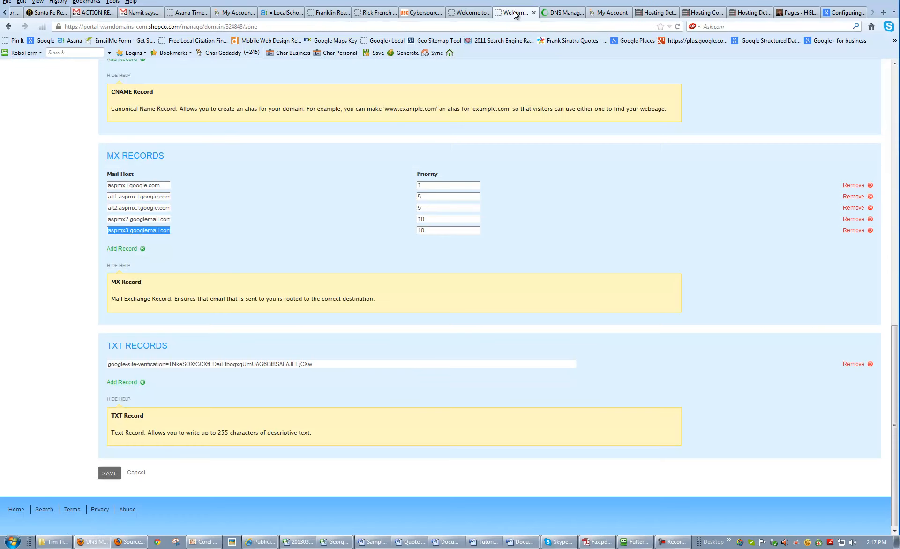
pyautogui.click(563, 14)
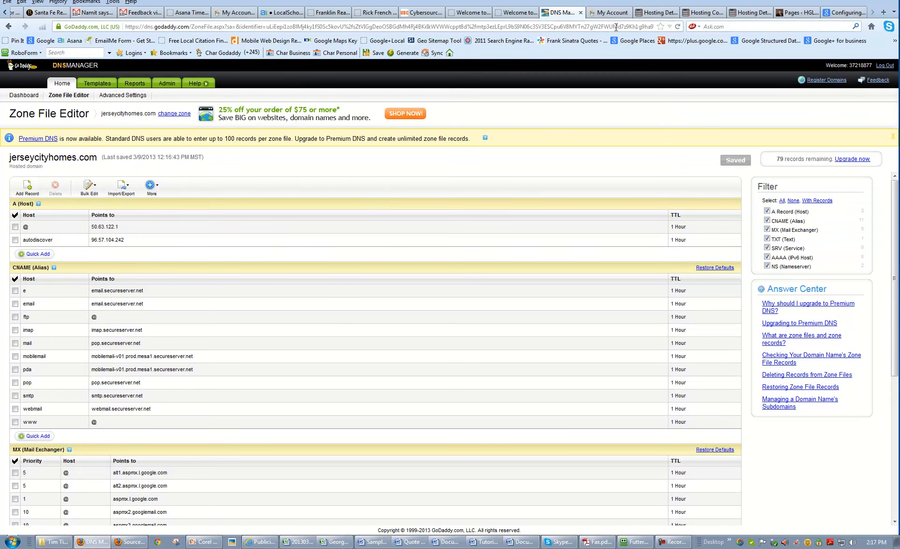
pyautogui.click(662, 13)
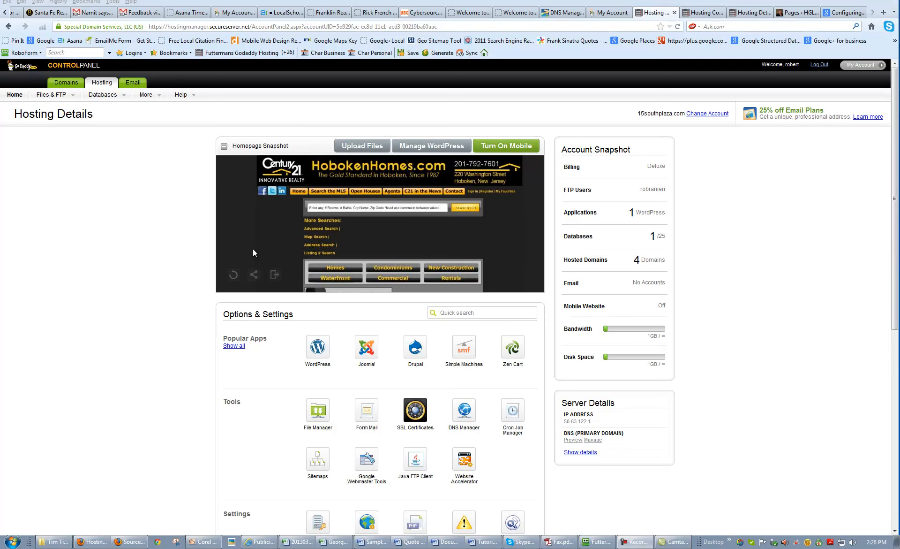
pyautogui.click(555, 16)
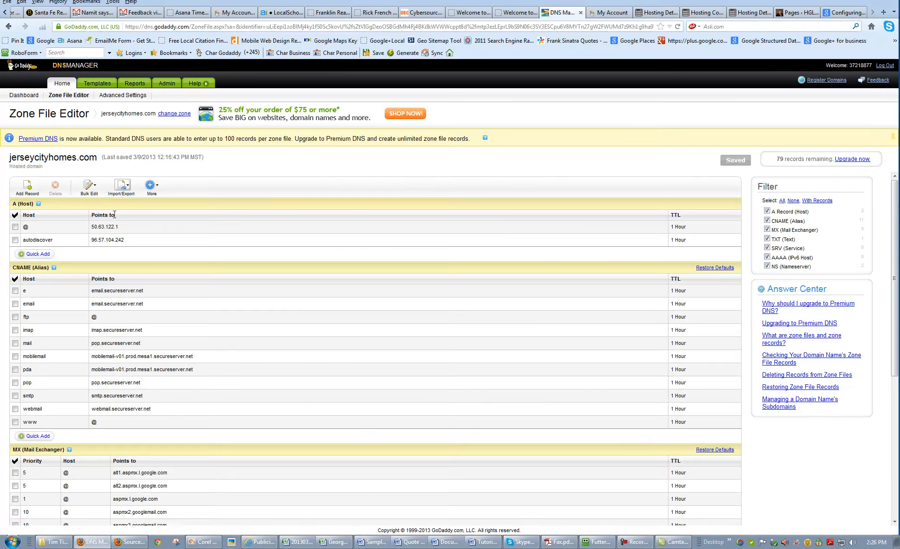
pyautogui.scroll(-2, 108, 275)
pyautogui.scroll(-3, 231, 283)
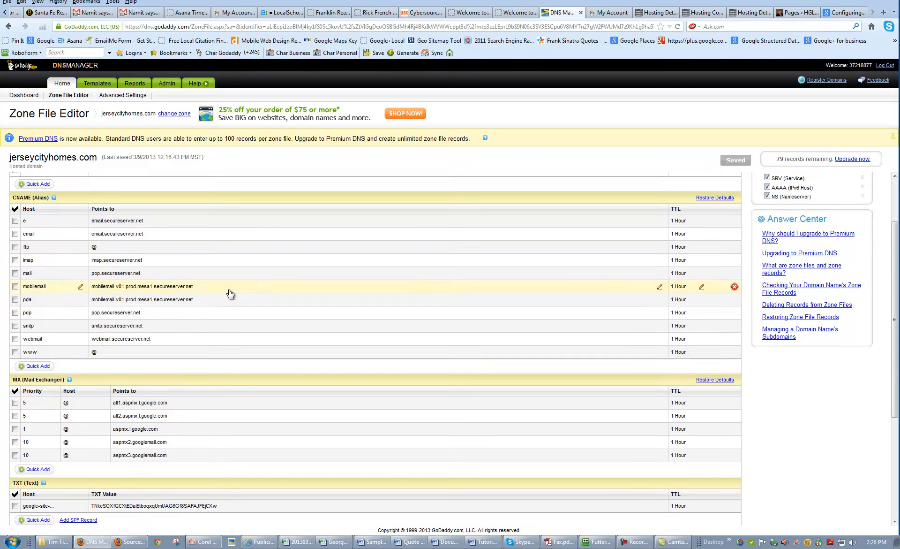
pyautogui.scroll(5, 344, 287)
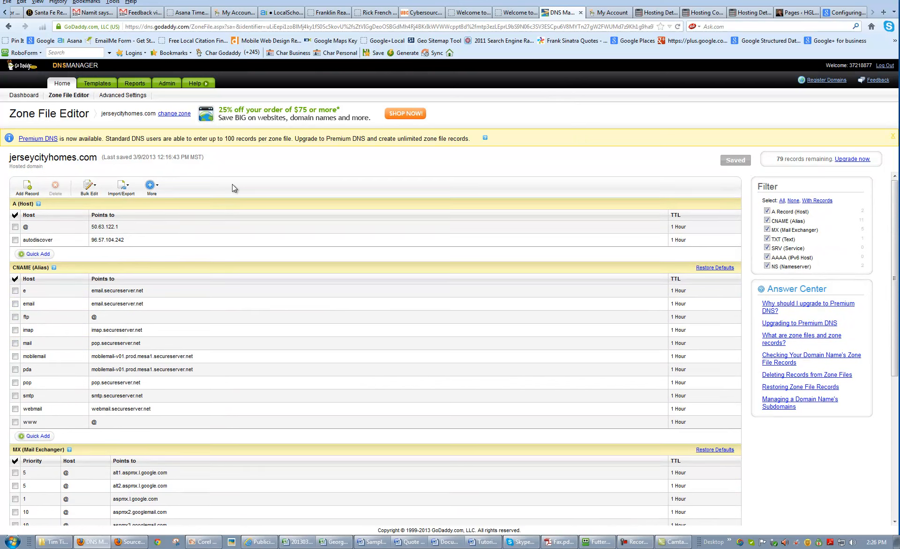
# Compare the nameservers entered for jerseycityhomes.com in WSMDomains with the NS records in the GoDaddy zone file
pyautogui.click(508, 10)
pyautogui.click(221, 207)
pyautogui.scroll(6, 317, 407)
pyautogui.scroll(5, 322, 341)
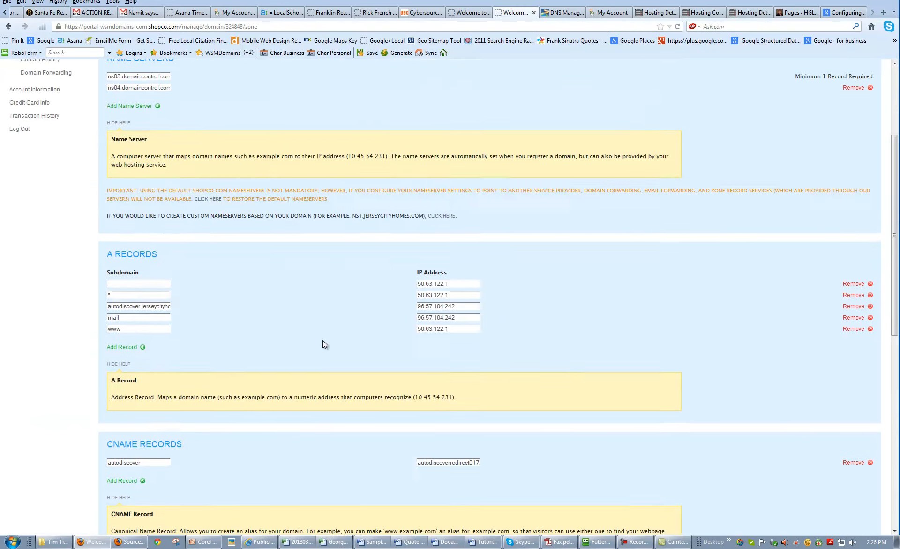
pyautogui.scroll(5, 323, 340)
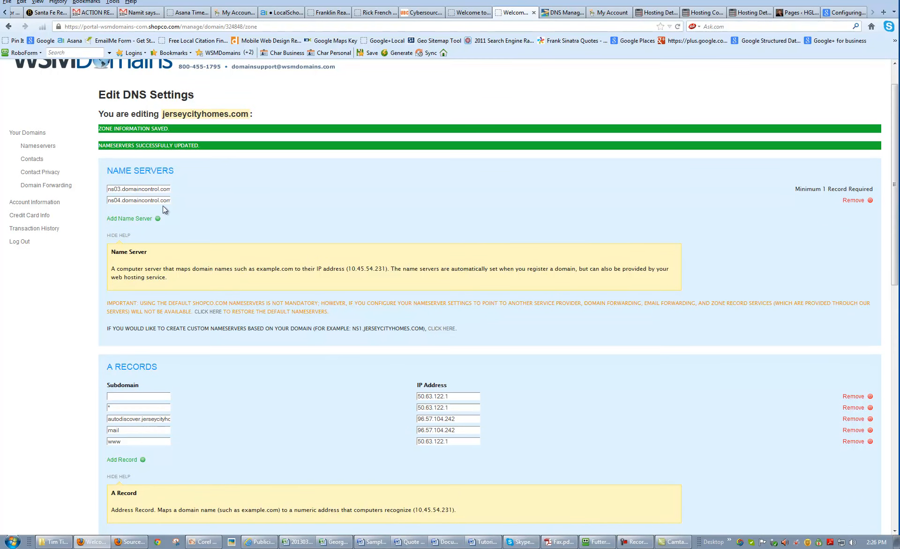
pyautogui.click(565, 14)
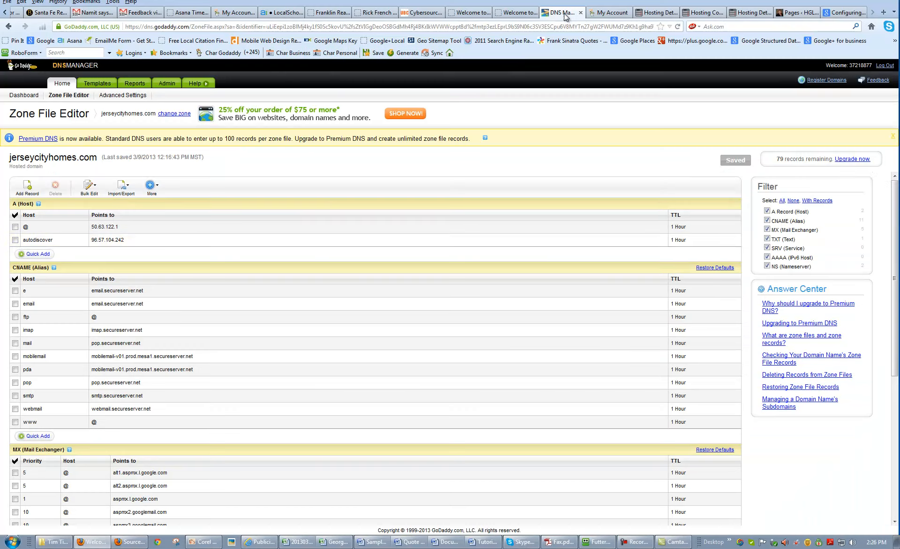
pyautogui.scroll(-5, 240, 296)
pyautogui.scroll(-2, 240, 295)
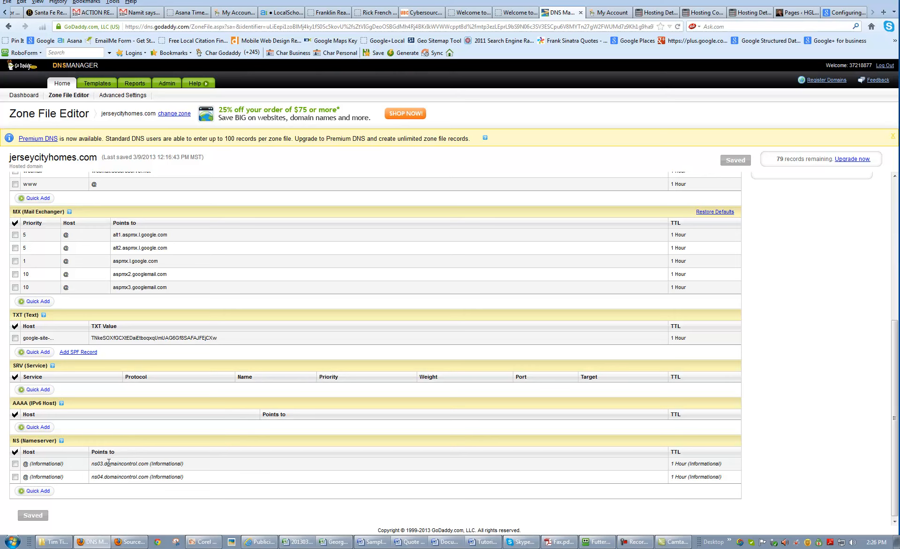
pyautogui.click(521, 12)
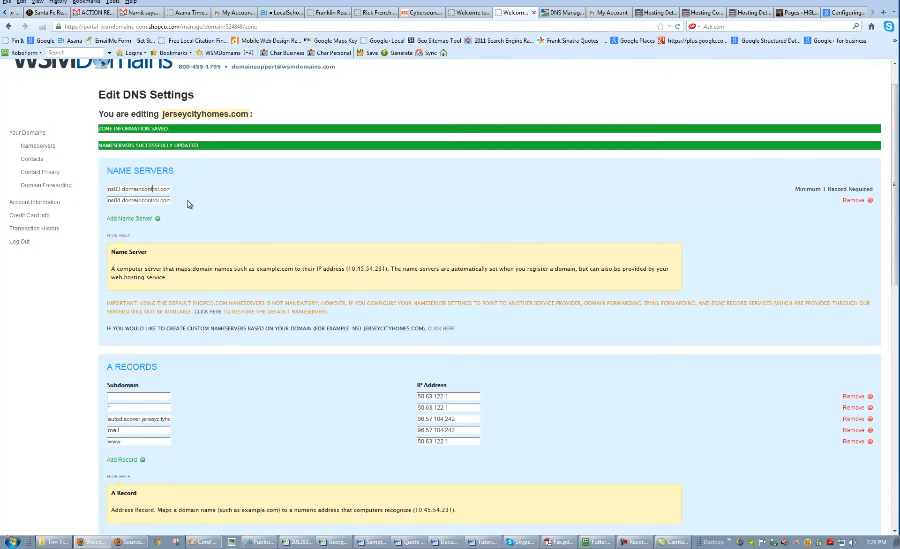
pyautogui.click(563, 12)
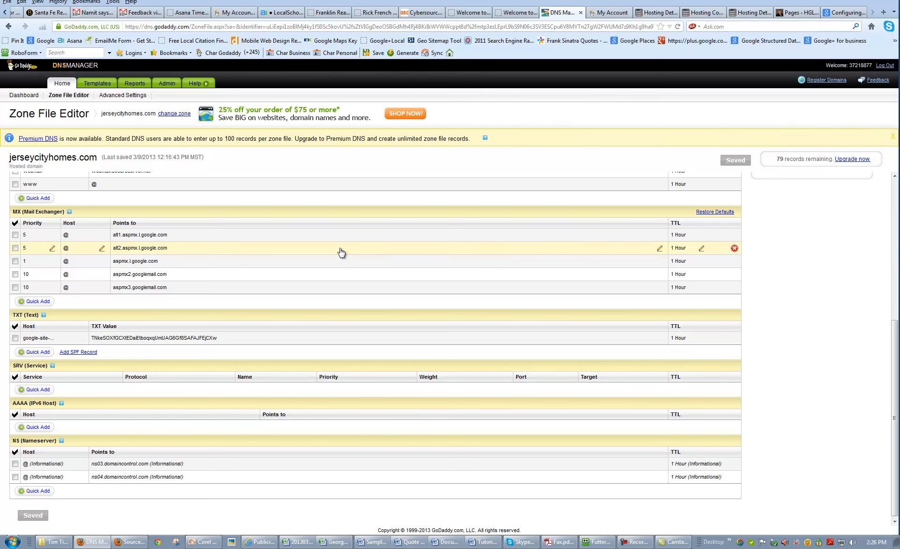
pyautogui.click(498, 13)
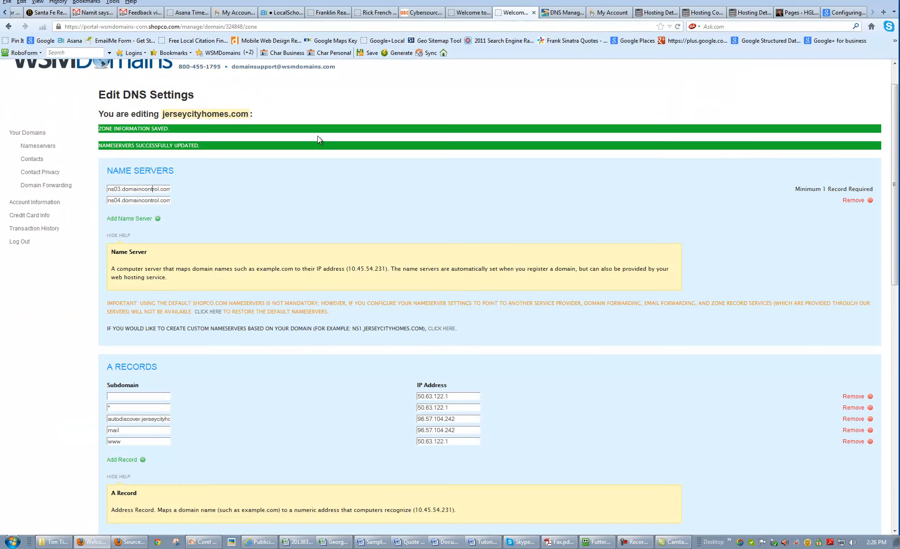
pyautogui.scroll(-8, 178, 304)
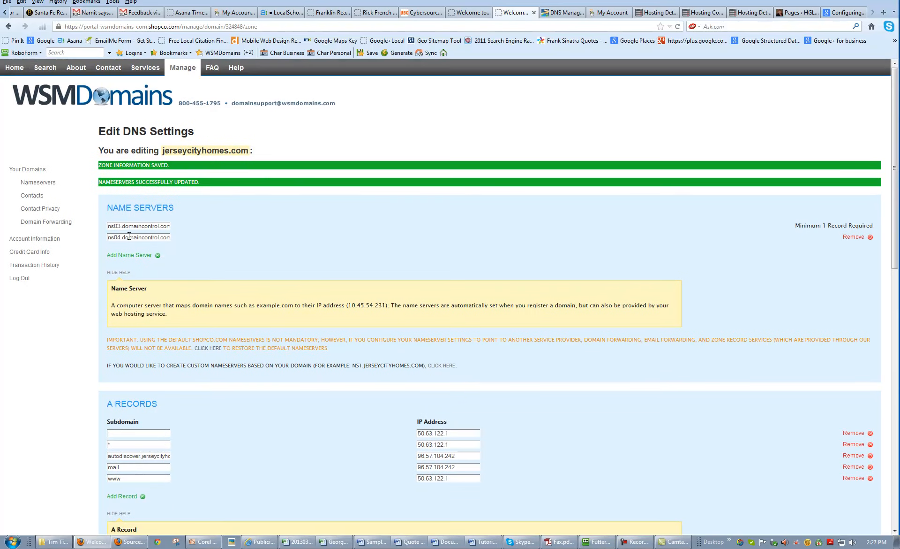
pyautogui.click(566, 10)
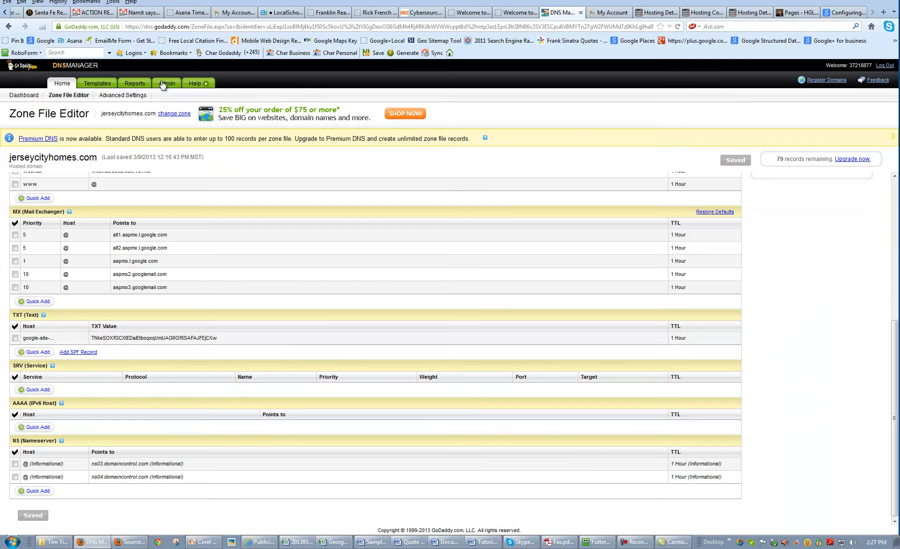